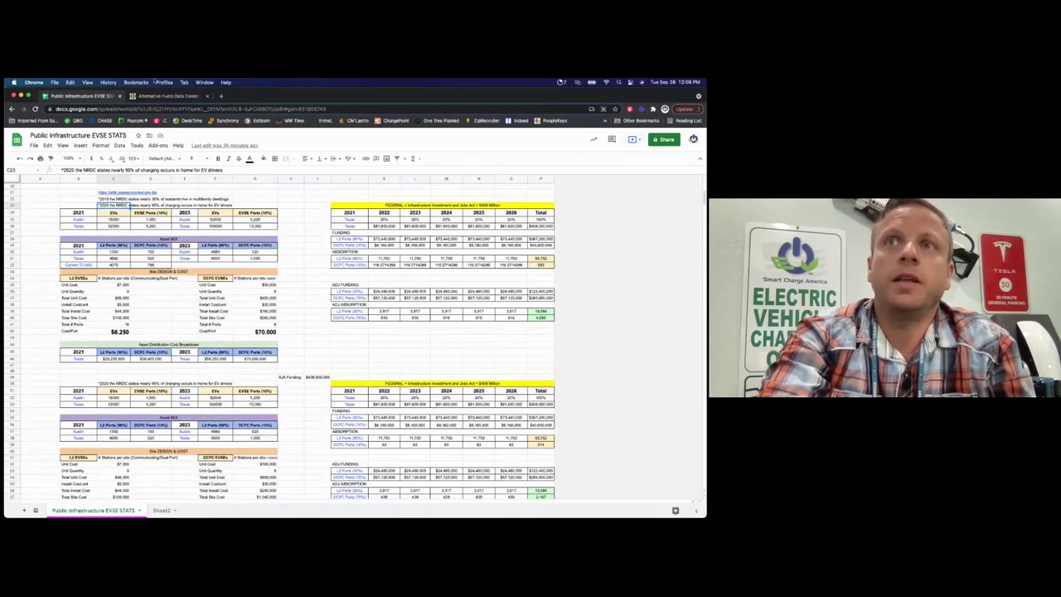
Switch to the EVI-Pro Lite tool and recalculate the Texas charging needs for 52,000 vehicles to support.
left_click(166, 96)
left_click_drag(495, 329, 466, 329)
type("5200,000")
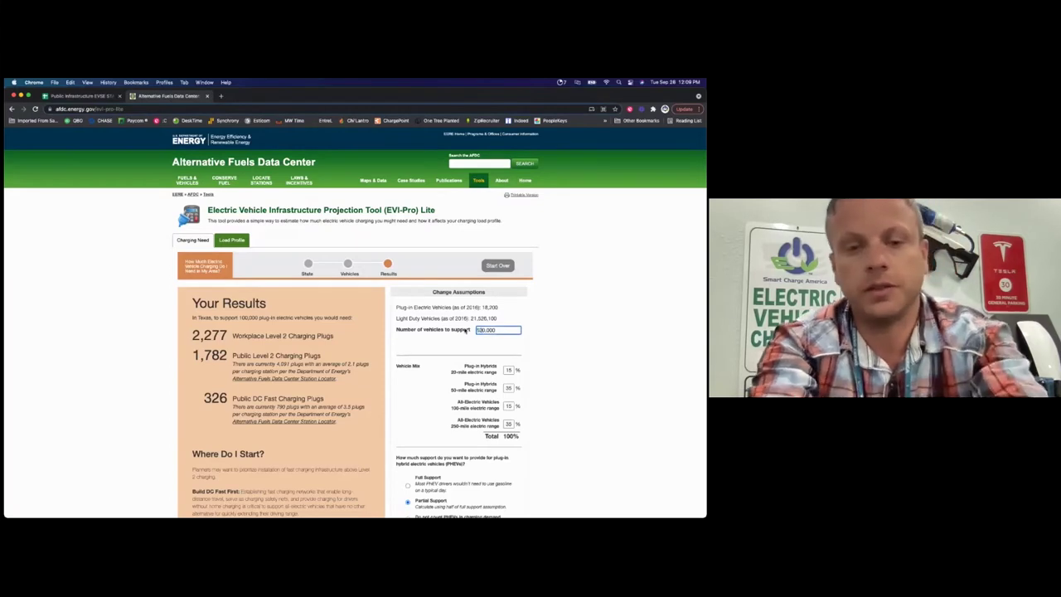
key("BackSpace")
key("BackSpace")
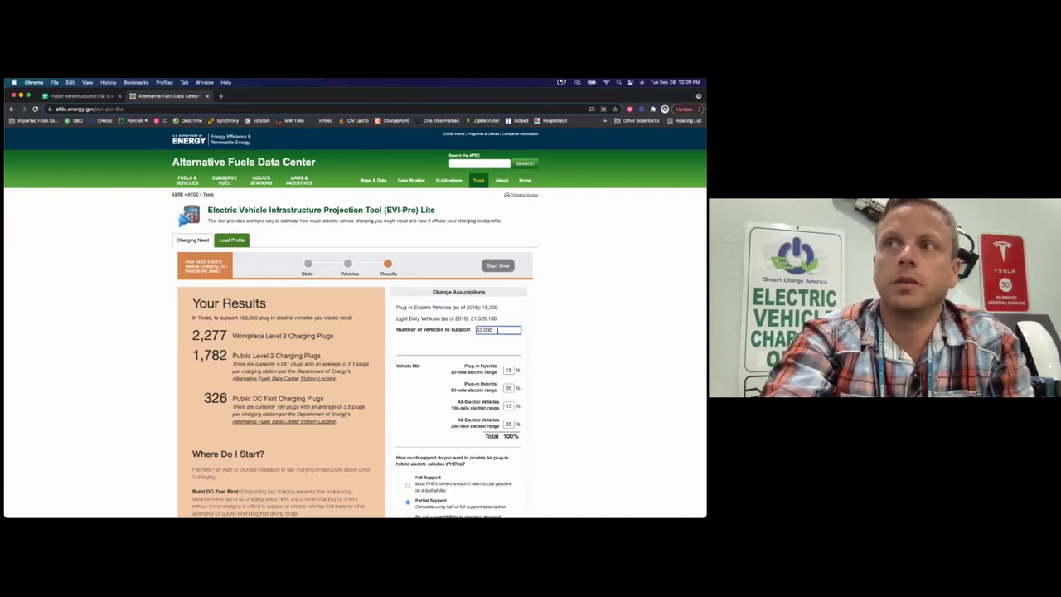
scroll(475, 361, "down", 3)
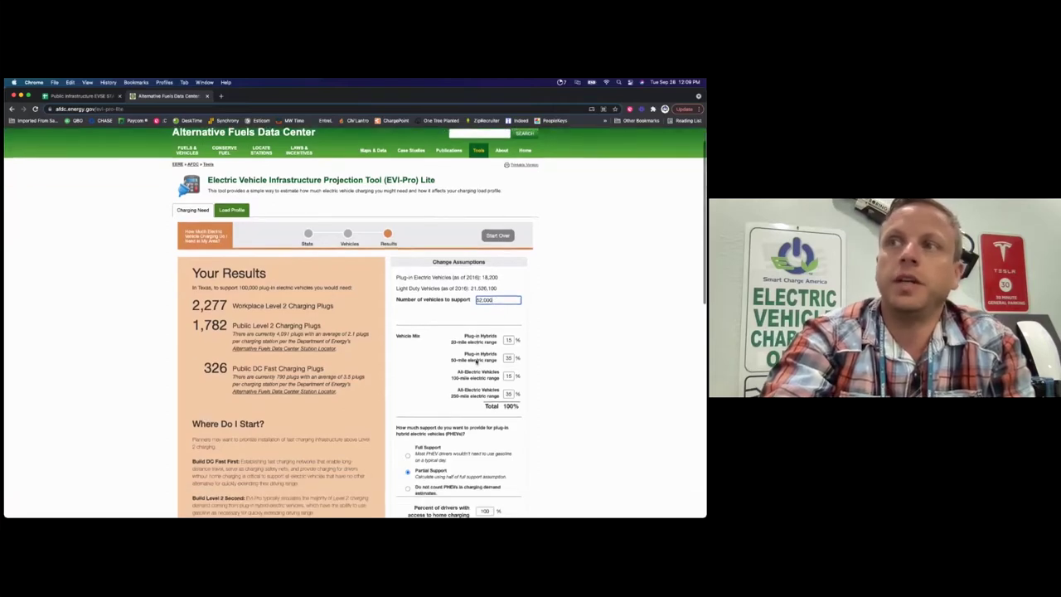
left_click(457, 437)
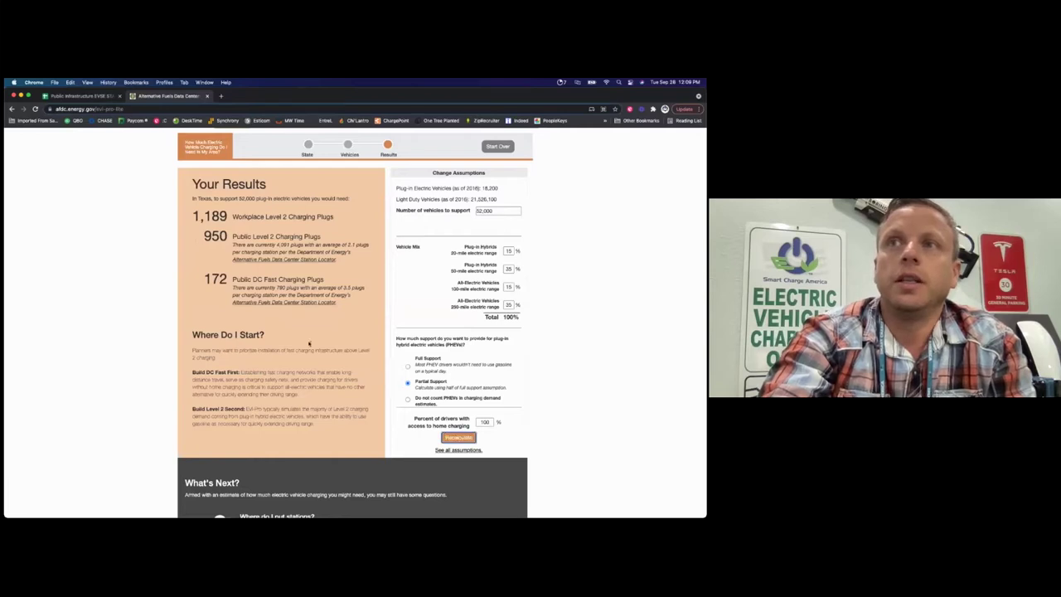
scroll(299, 330, "up", 1)
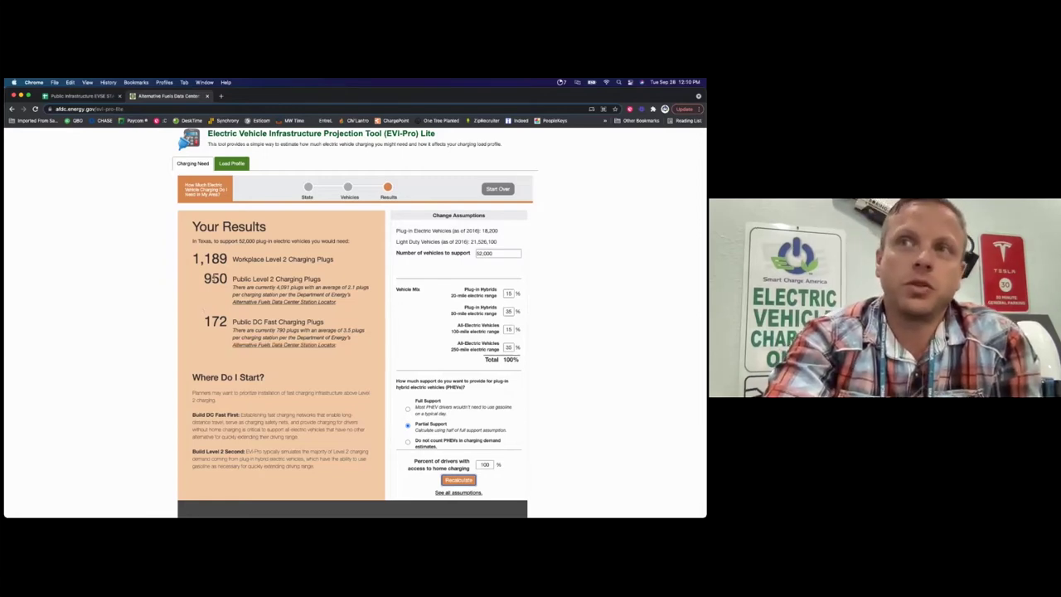
scroll(211, 313, "up", 1)
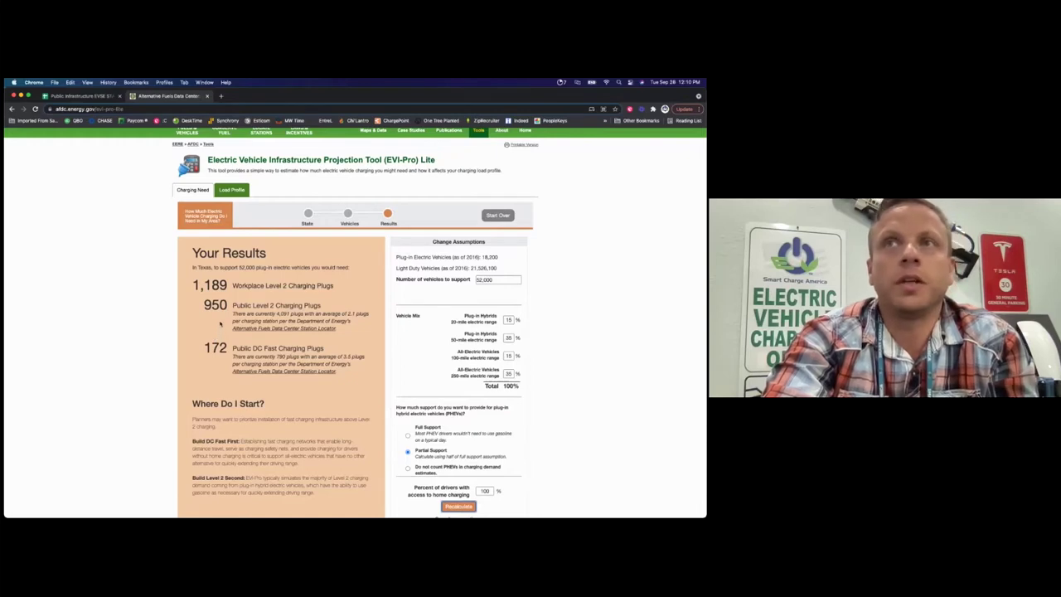
Return to the Public Infrastructure EVSE STATS spreadsheet and set its zoom to 150%, with the 2021 and 2023 tables in view.
left_click(81, 96)
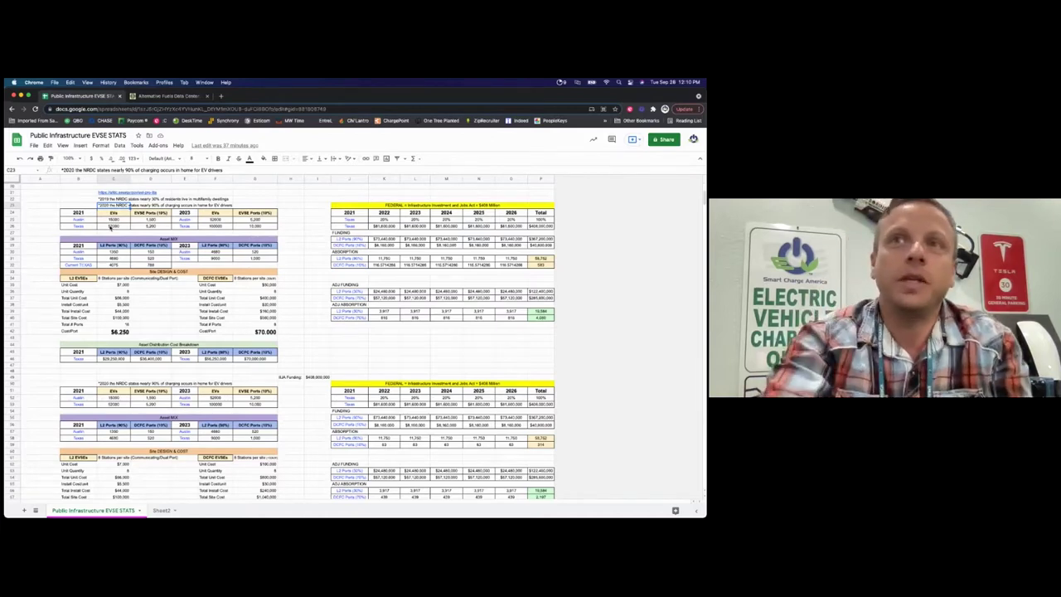
left_click(109, 220)
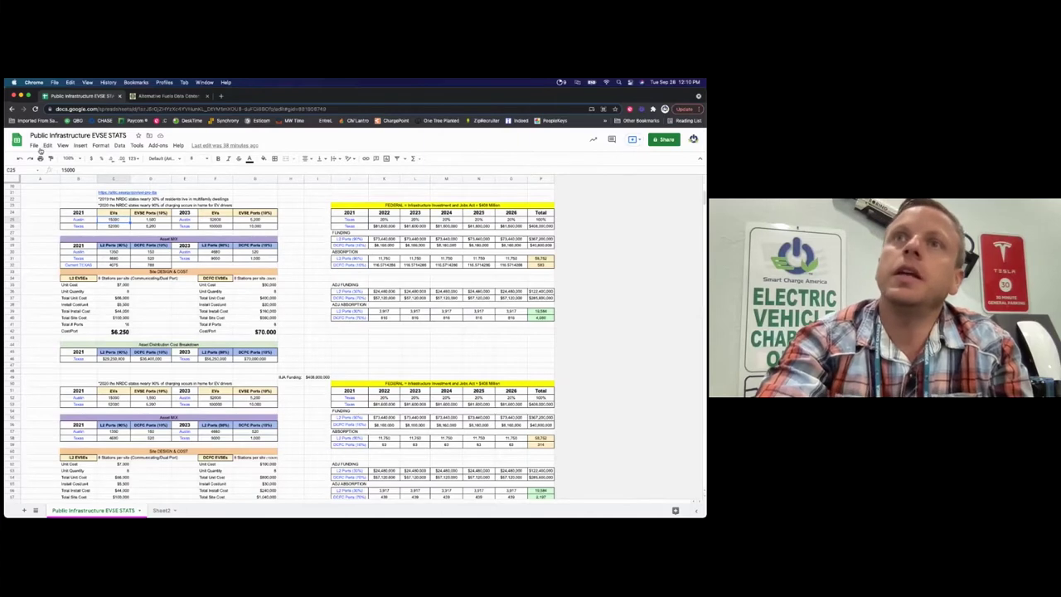
left_click(33, 146)
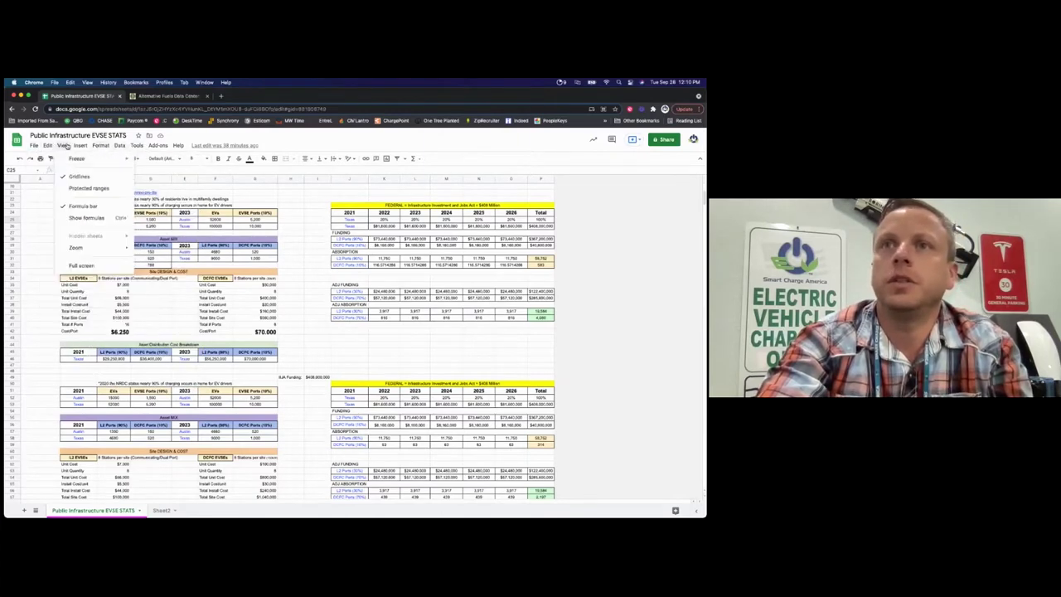
mouse_move(122, 250)
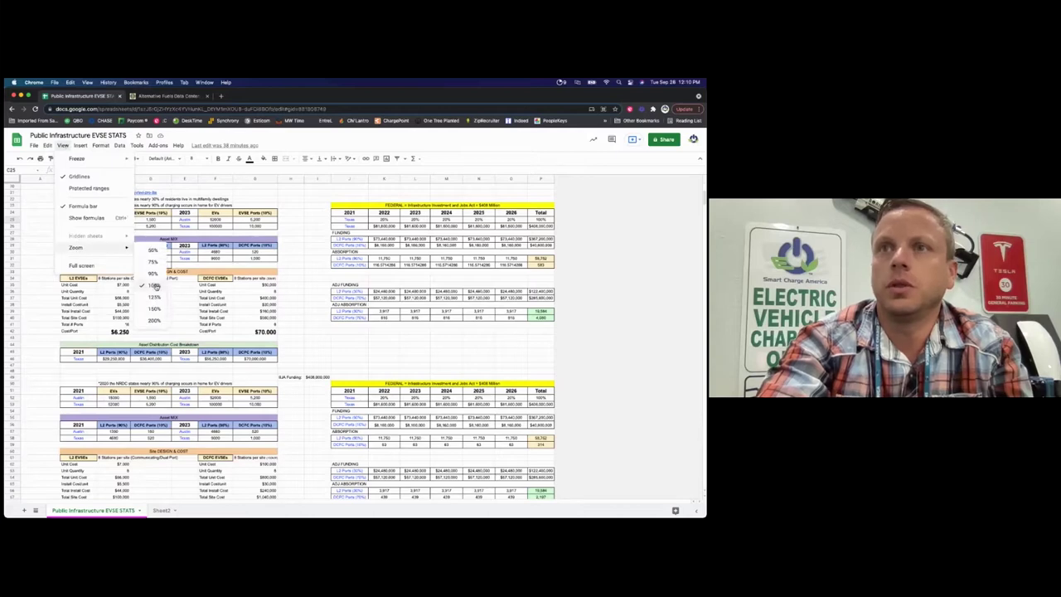
left_click(151, 309)
scroll(250, 323, "up", 5)
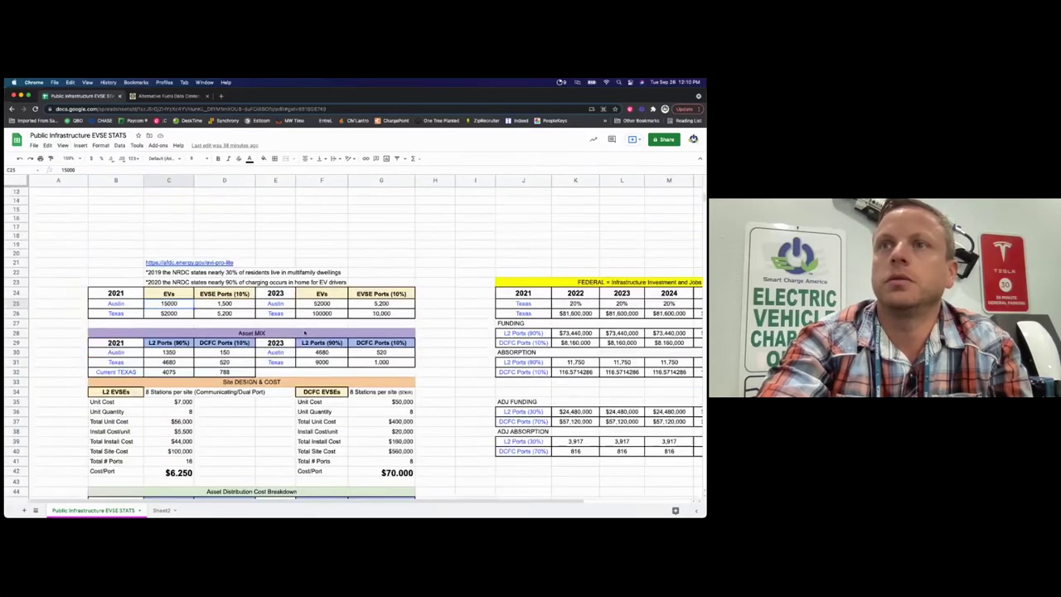
scroll(304, 332, "down", 4)
scroll(304, 333, "down", 2)
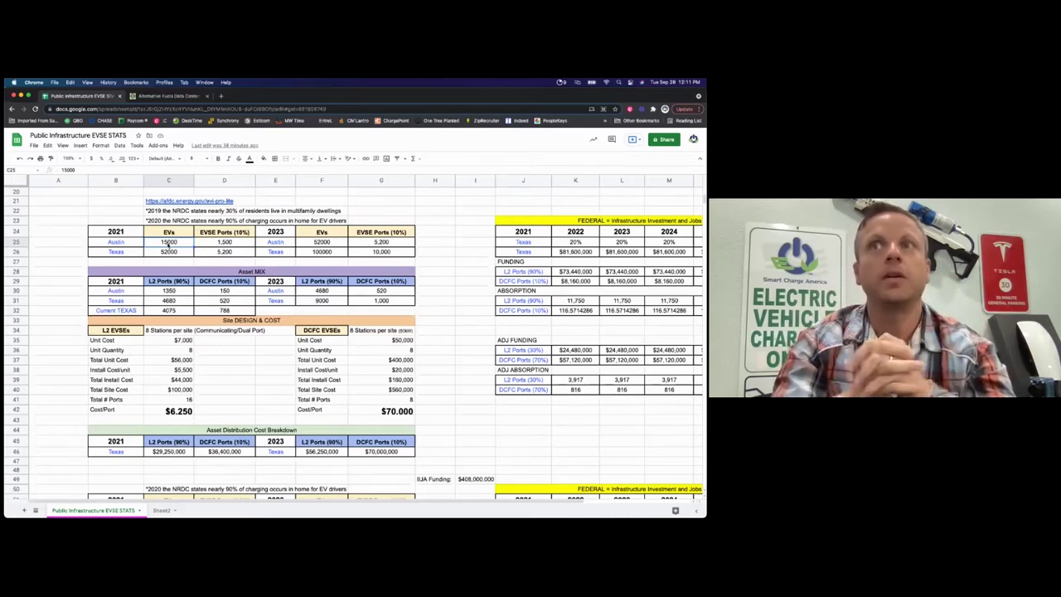
Examine the 2021 EV counts and the 10% EVSE port figures for Austin and Texas.
key("Right")
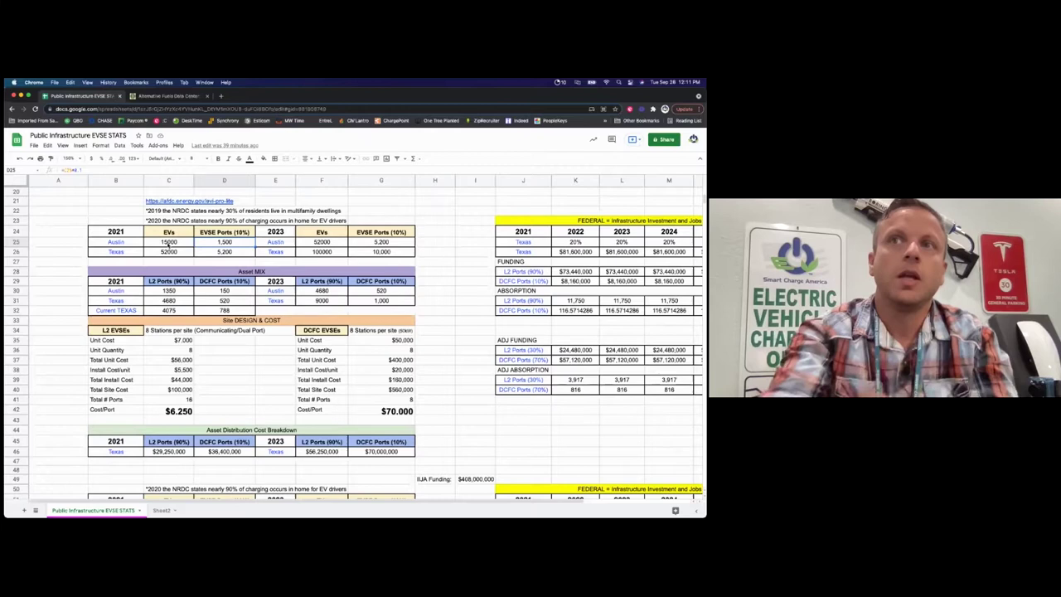
left_click(168, 242)
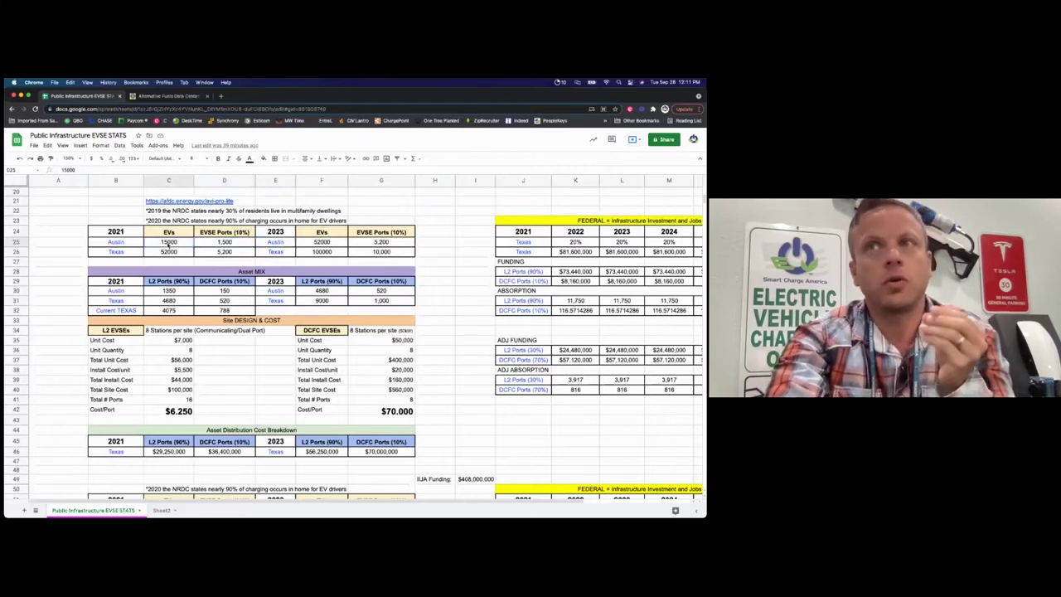
key("Right")
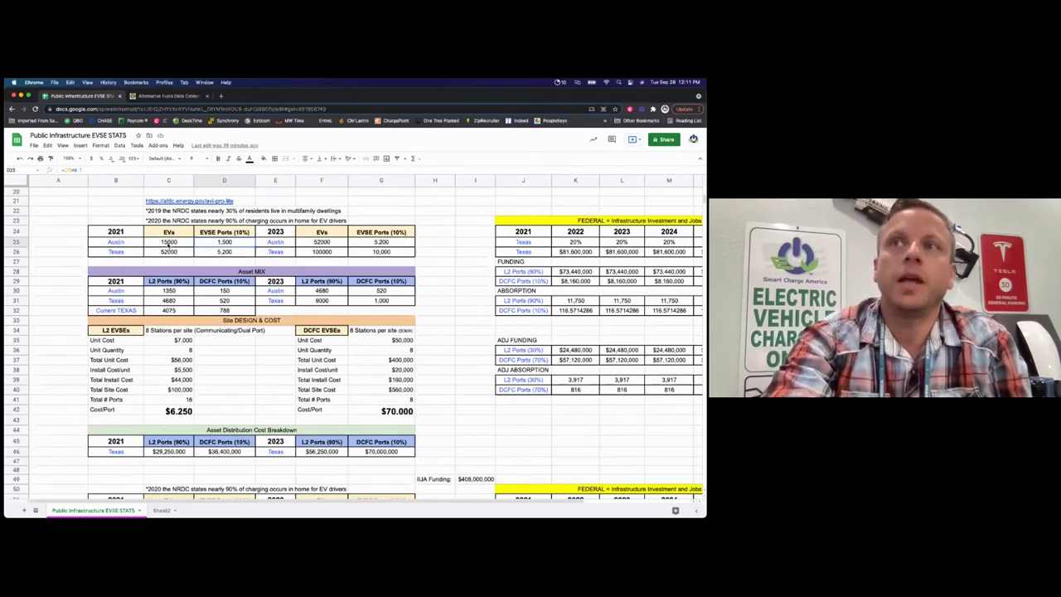
key("Left")
key("Down")
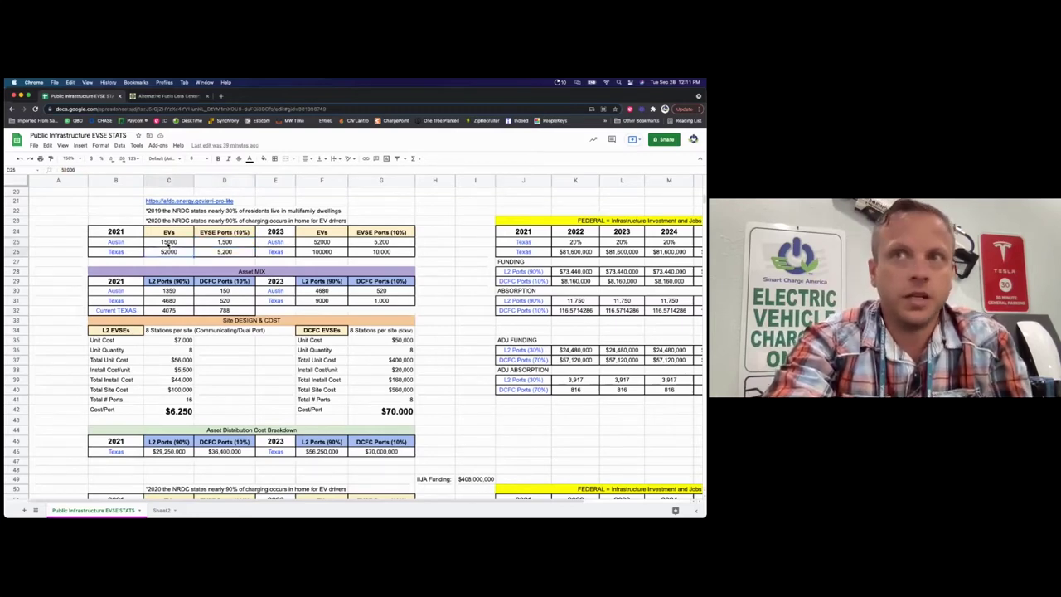
key("Right")
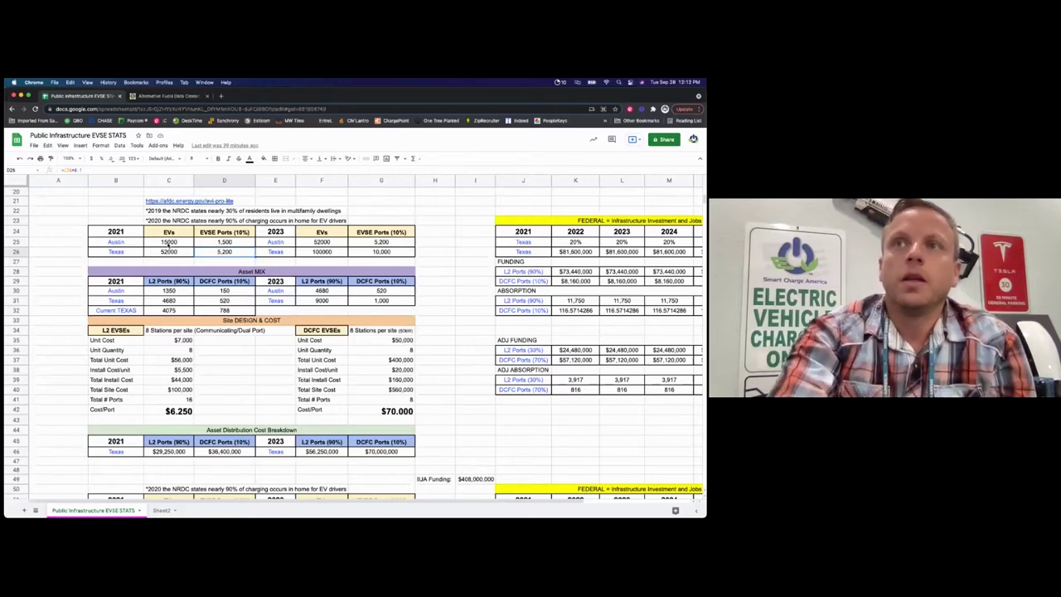
Examine the 2023 EV count and 10% EVSE port projections for Austin.
key("Up")
key("Right")
key("Right")
key("Left")
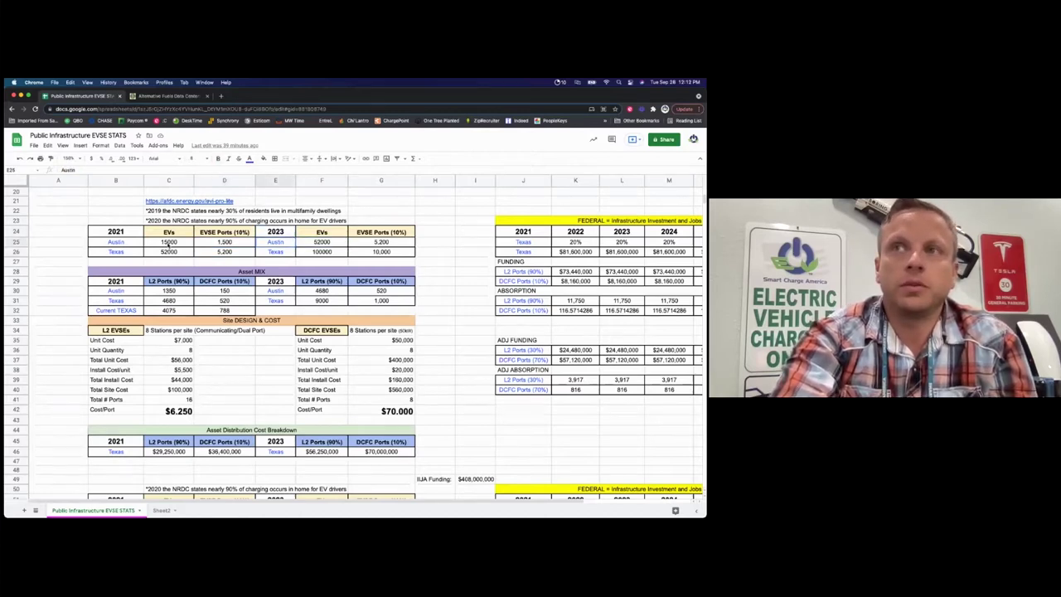
key("Right")
key("Left")
key("Up")
key("Down")
key("Right")
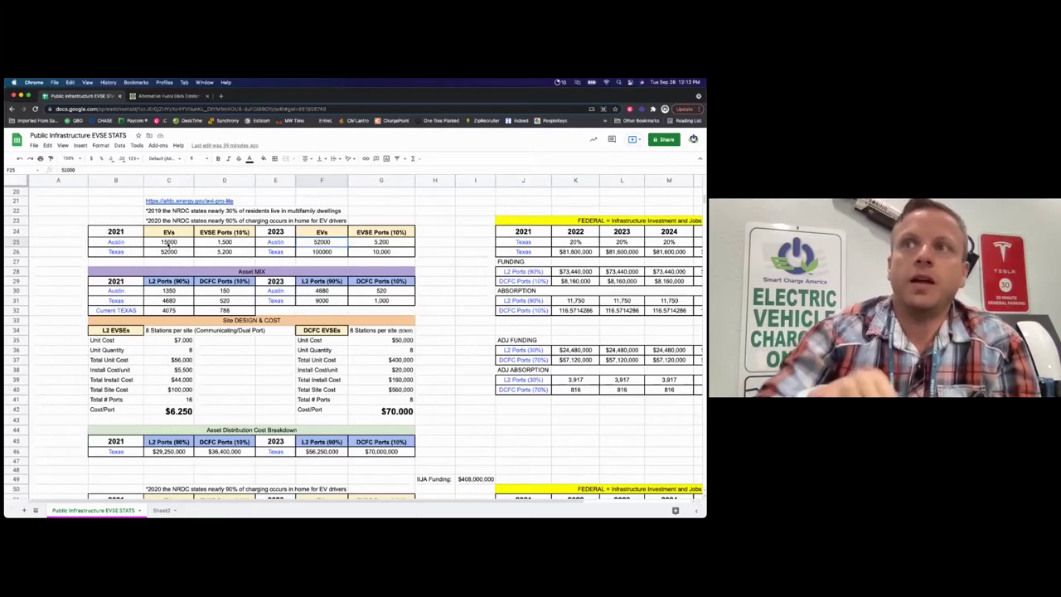
key("Left")
key("Left")
key("Right")
key("Right")
key("Right")
key("Left")
key("Right")
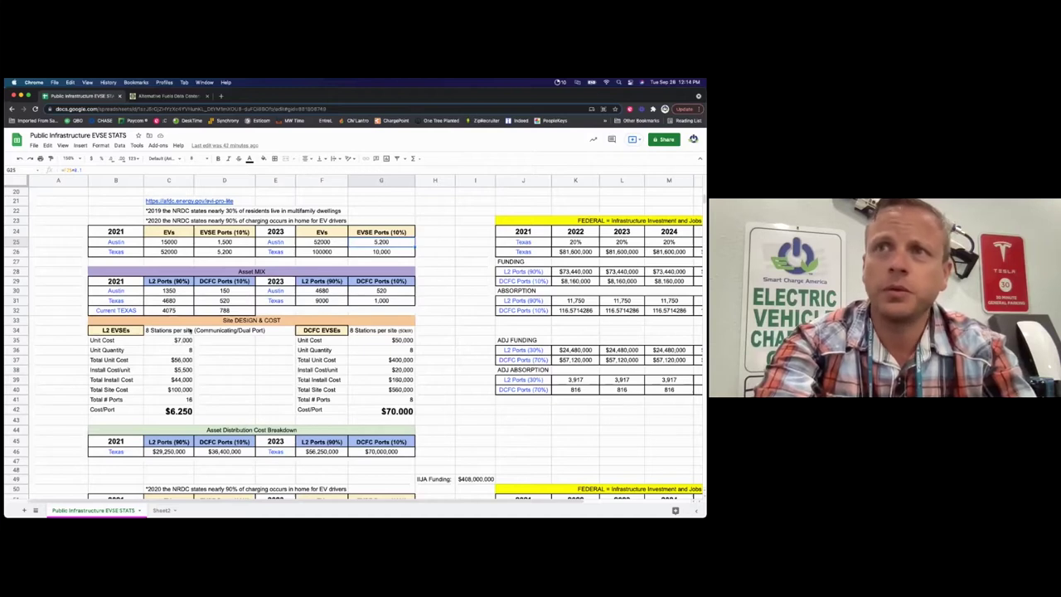
Review the stations-per-site assumptions for L2 and 50 kW DCFC EVSEs in the first Site DESIGN & COST section.
left_click(227, 322)
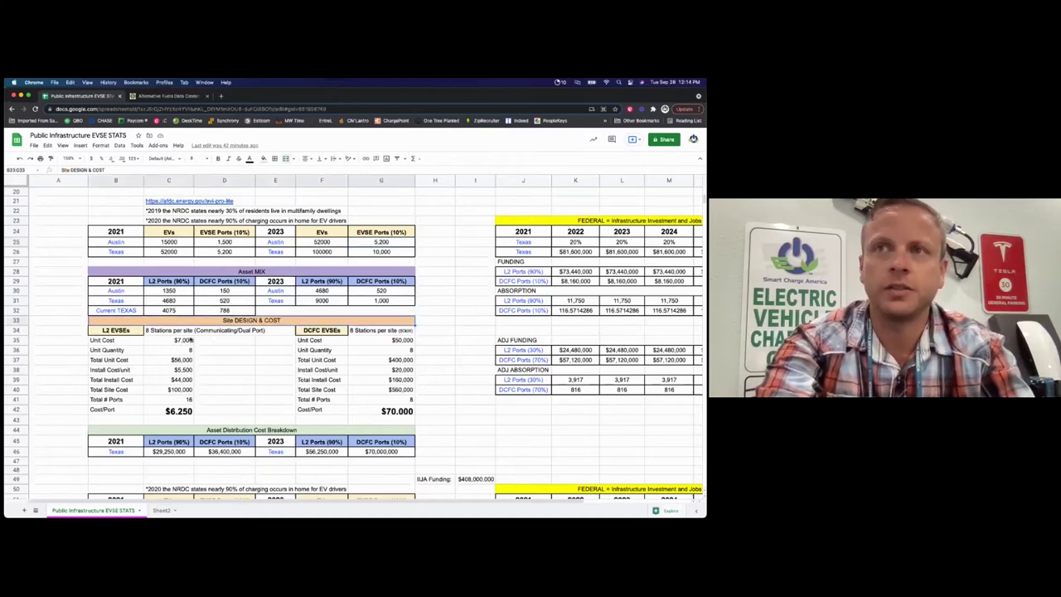
left_click(166, 334)
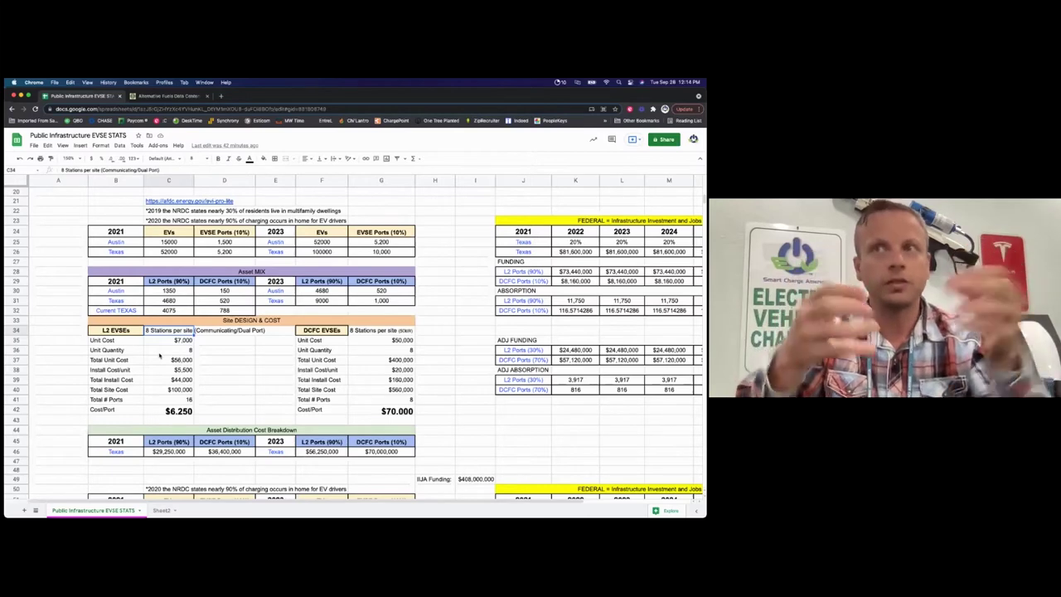
left_click(324, 330)
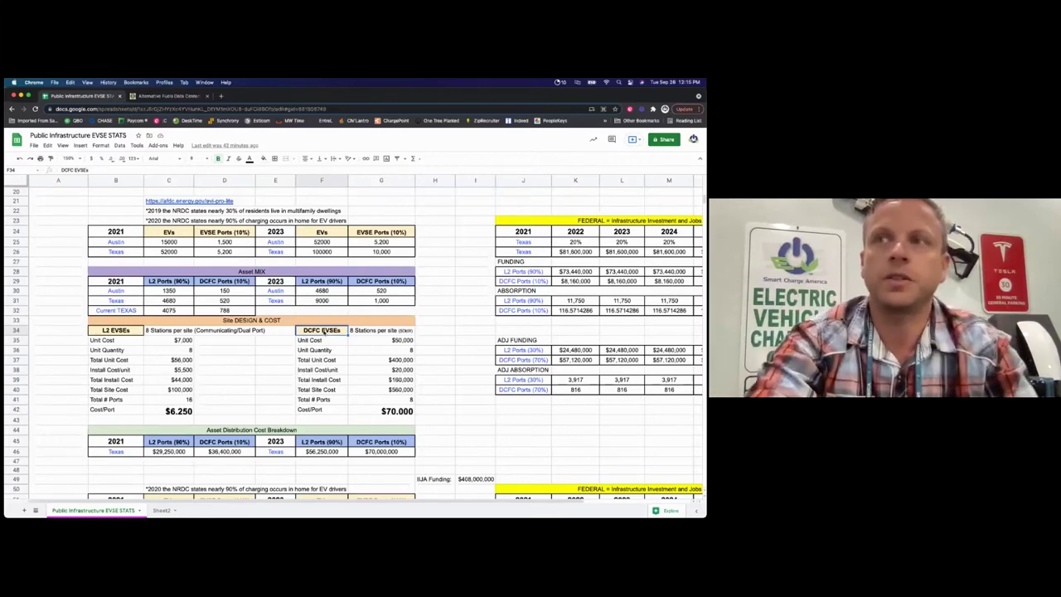
left_click(398, 332)
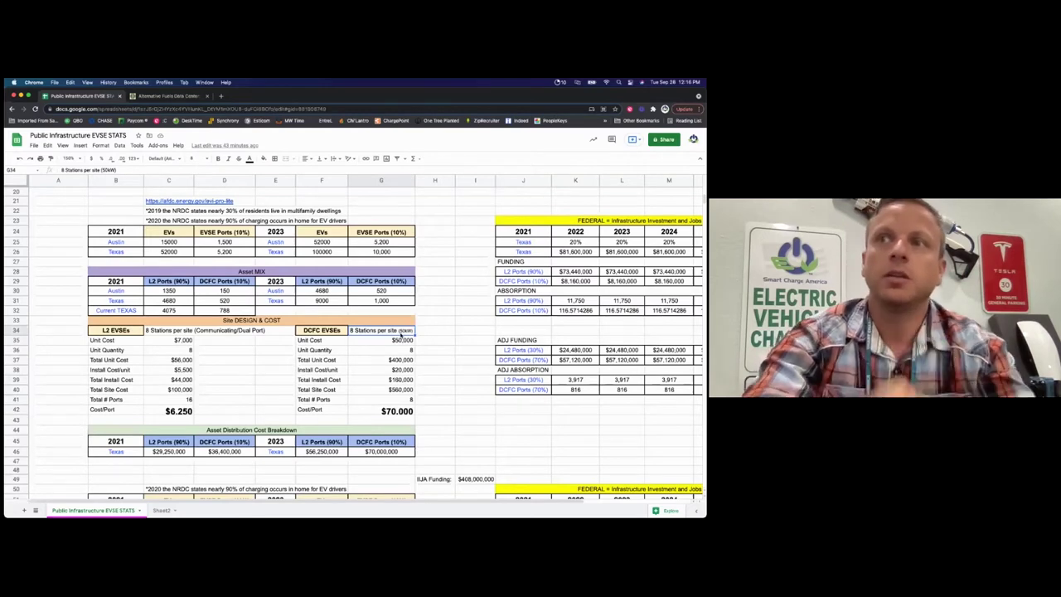
Go through the 50 kW DCFC unit, install and site costs, and compare the DCFC cost per port with the L2 one.
key("Down")
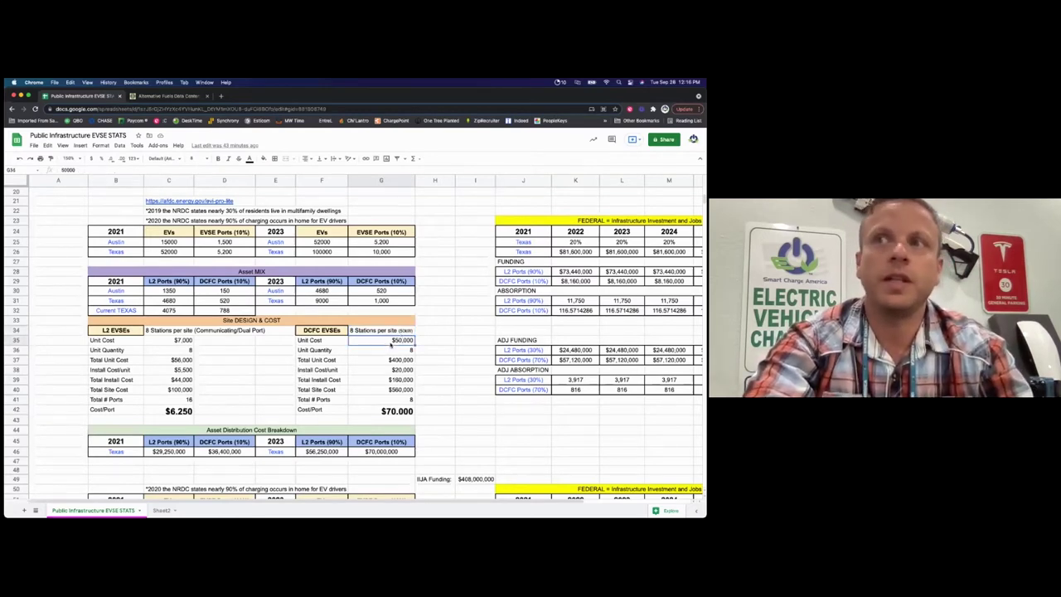
left_click(387, 363)
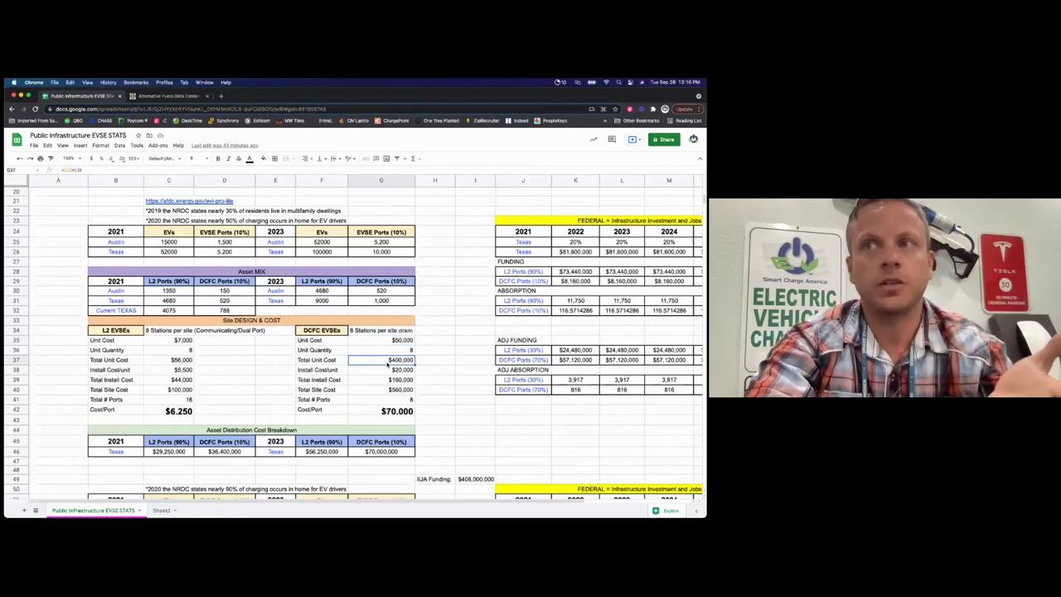
key("Down")
key("Down")
key("Down")
key("Down")
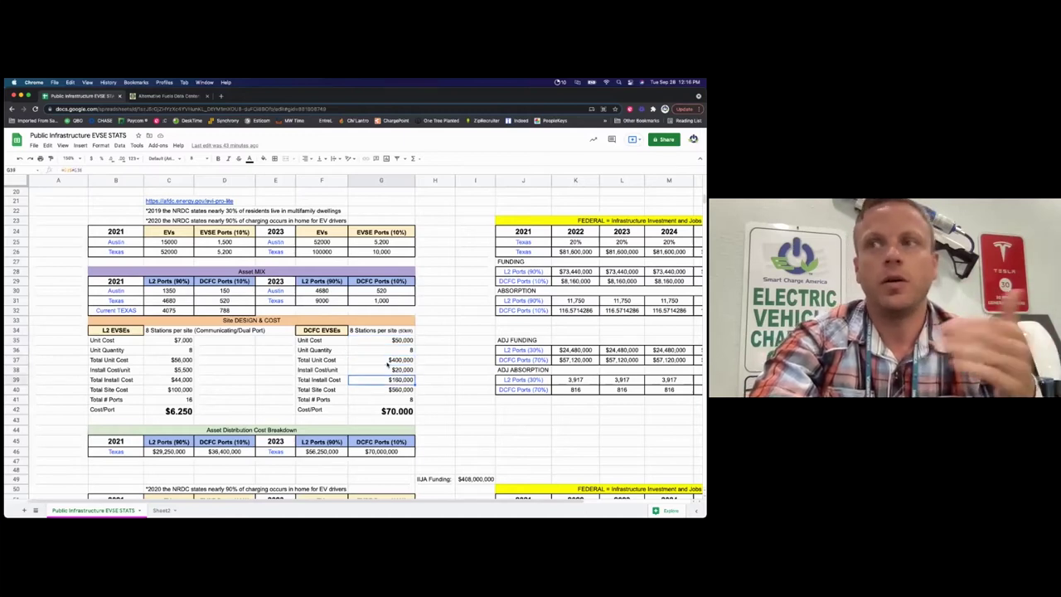
key("Down")
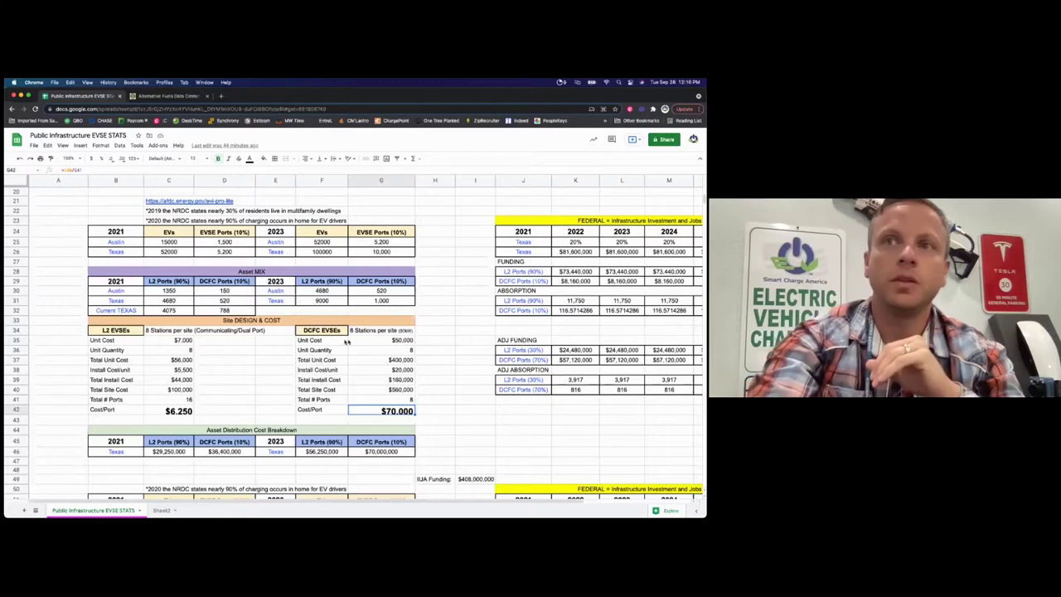
left_click(167, 411)
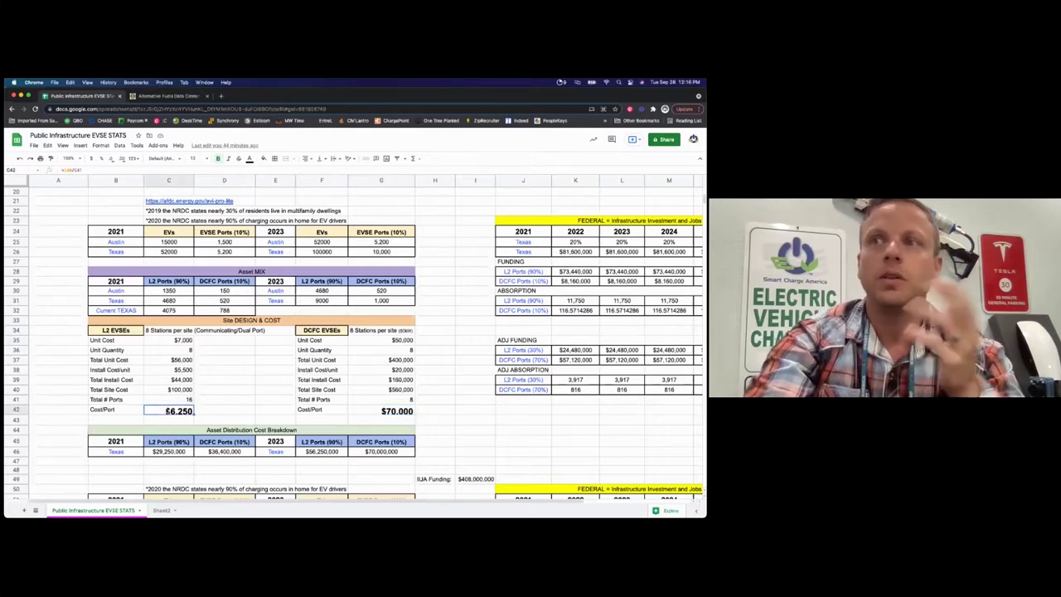
left_click(213, 410)
left_click(189, 411)
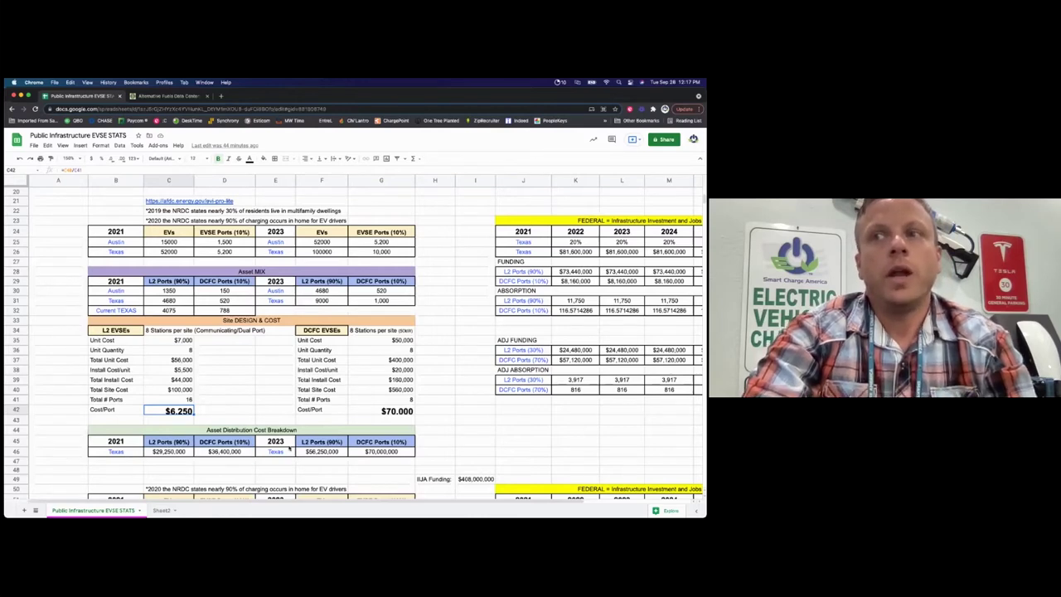
Review the second scenario's 150 kW DCFC site design and compare its cost per port with the L2 cost per port.
scroll(270, 440, "down", 5)
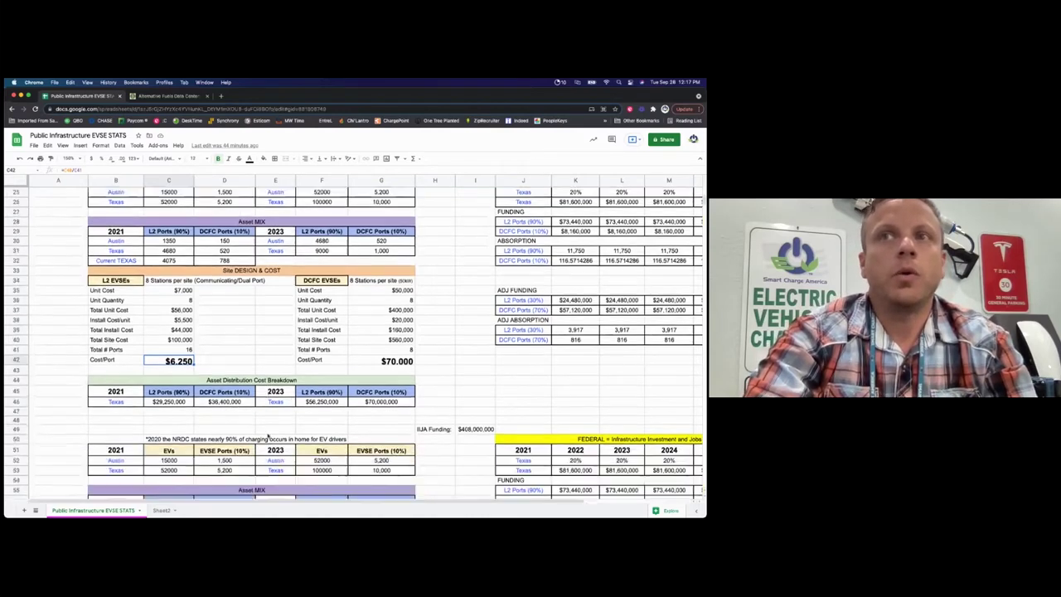
scroll(270, 441, "down", 10)
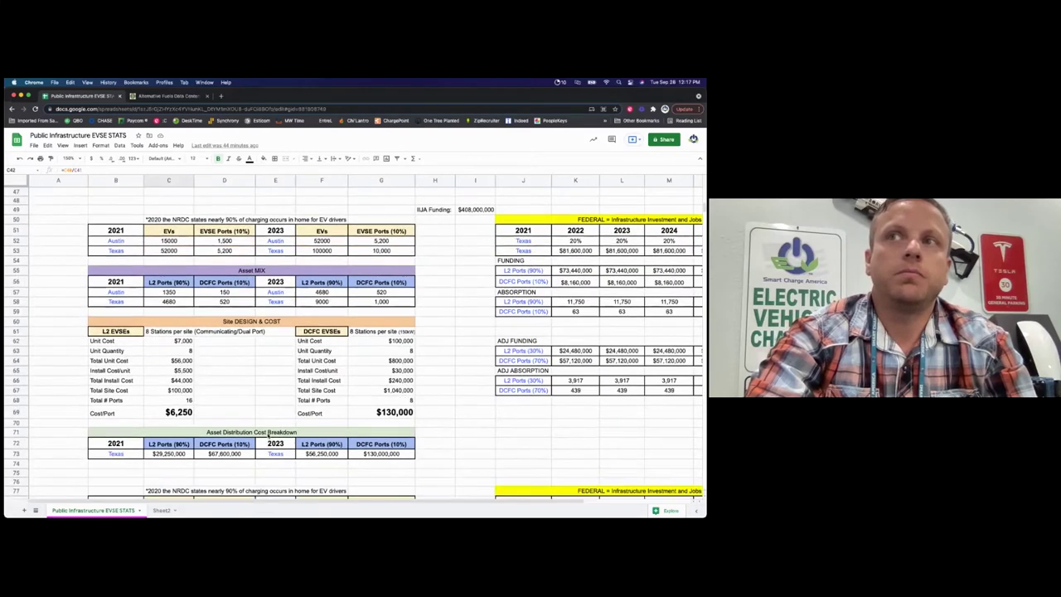
left_click(396, 331)
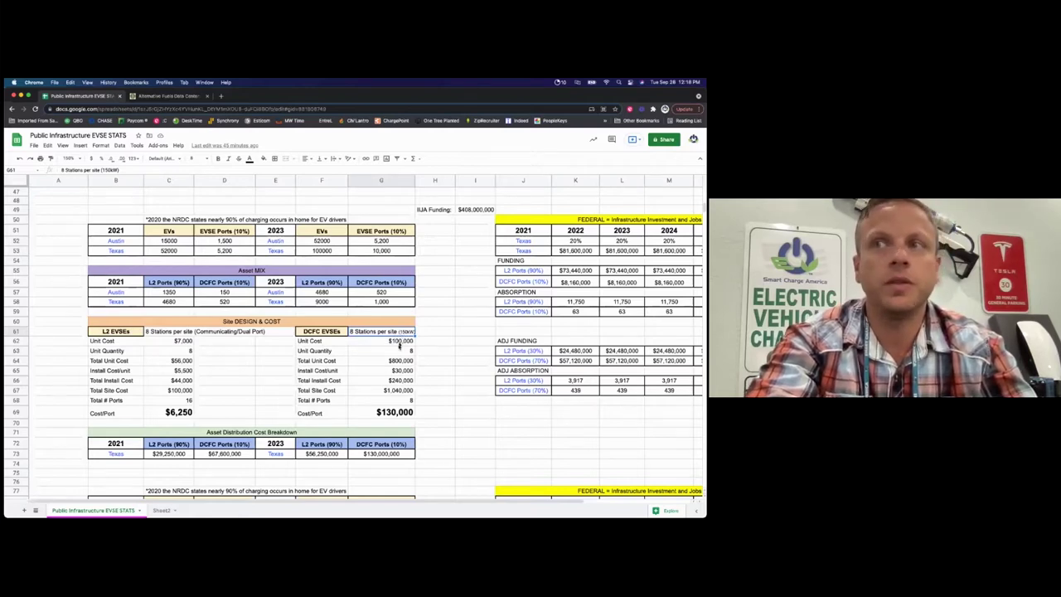
left_click(387, 413)
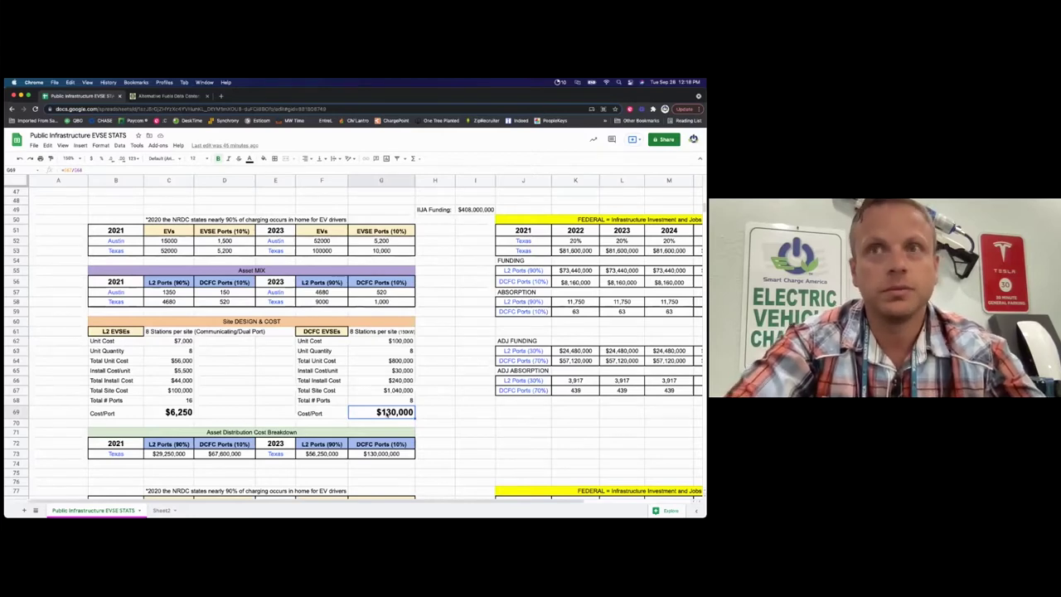
left_click(184, 413)
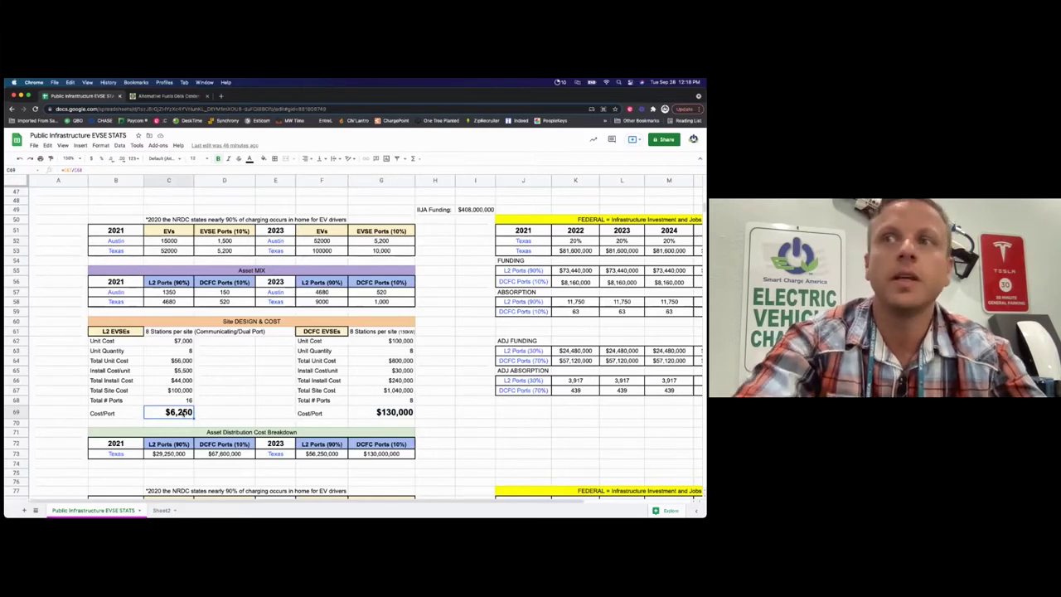
Check the second scenario's 150 kW DCFC cost per port and go to the third scenario's Site DESIGN & COST section.
left_click(390, 412)
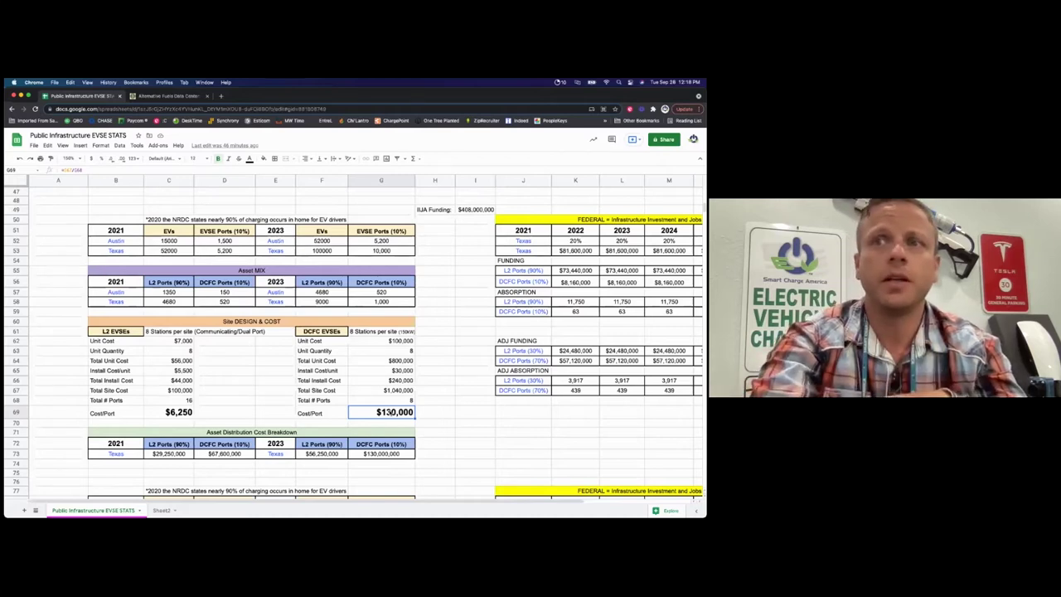
scroll(389, 412, "down", 3)
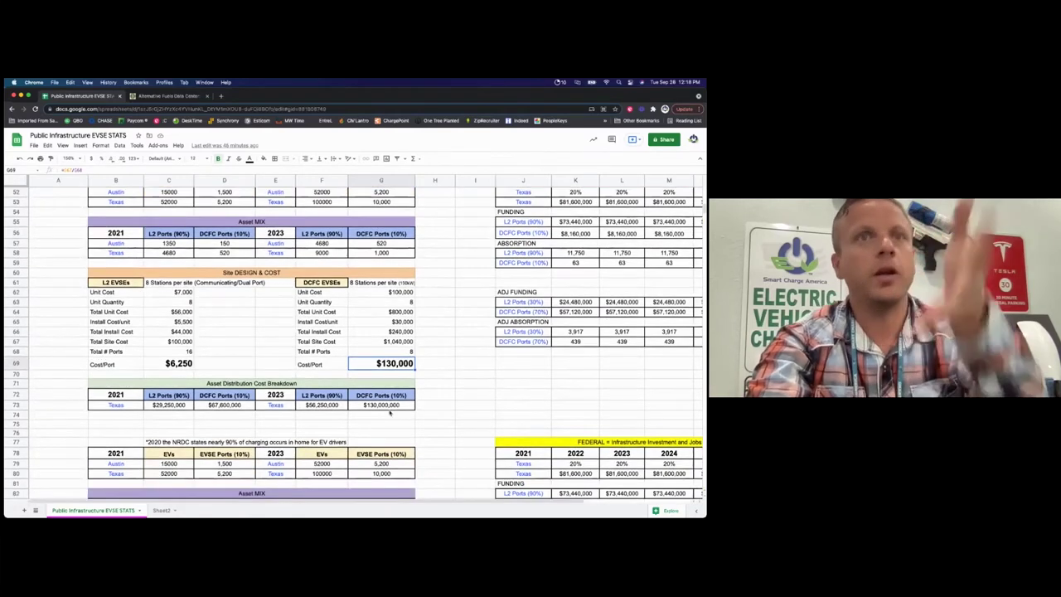
scroll(389, 412, "down", 10)
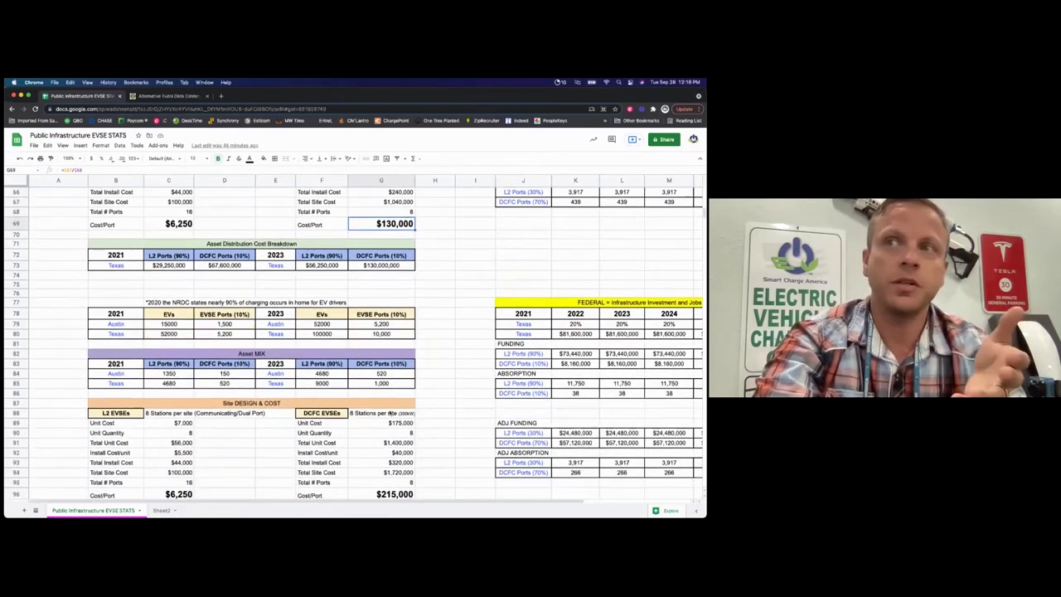
scroll(390, 411, "down", 4)
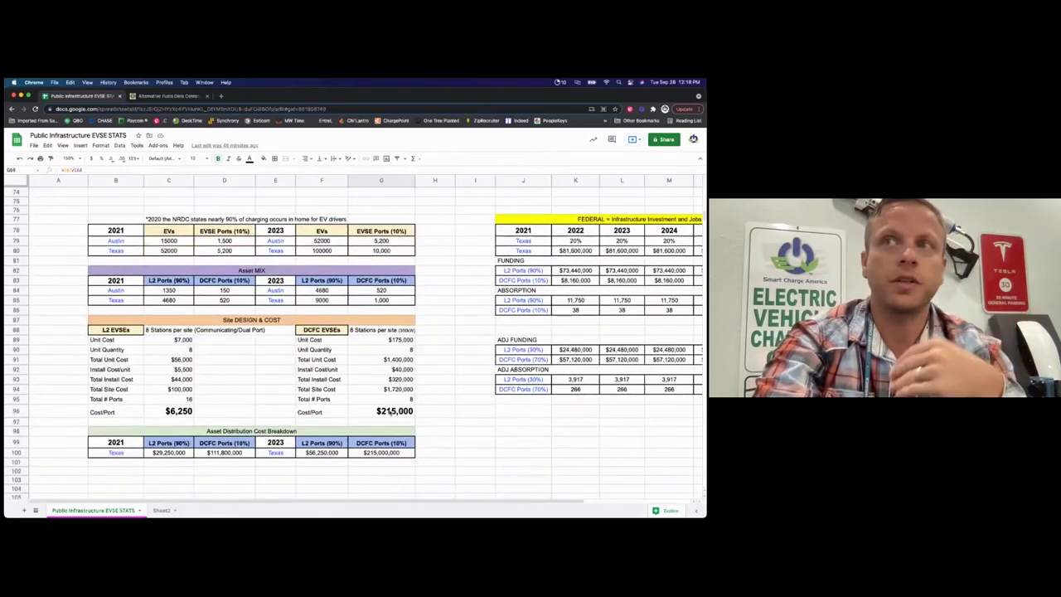
Go through the third scenario's 350 kW DCFC station assumptions, unit, install and site costs down to the cost per port.
left_click(398, 332)
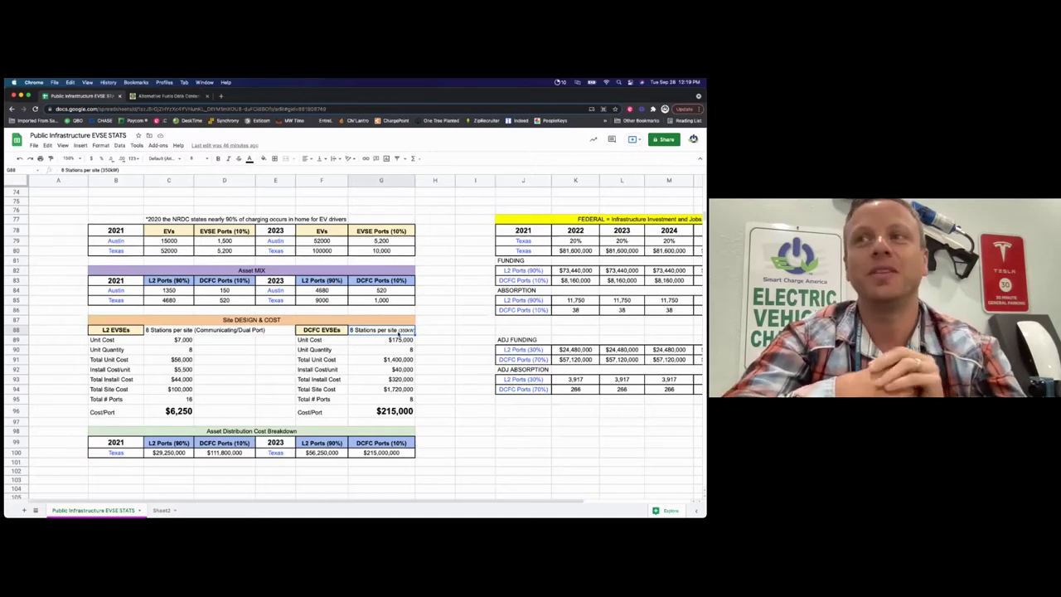
left_click(382, 401)
left_click(399, 330)
key("Down")
key("Down")
key("Down")
key("Down")
key("Down")
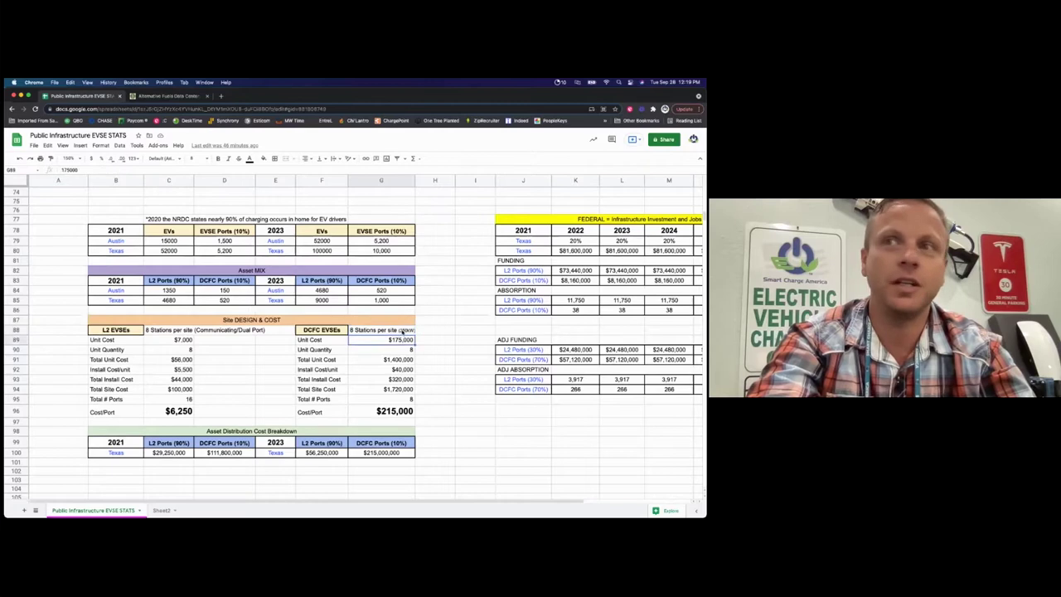
key("Down")
key("Down")
key("Down")
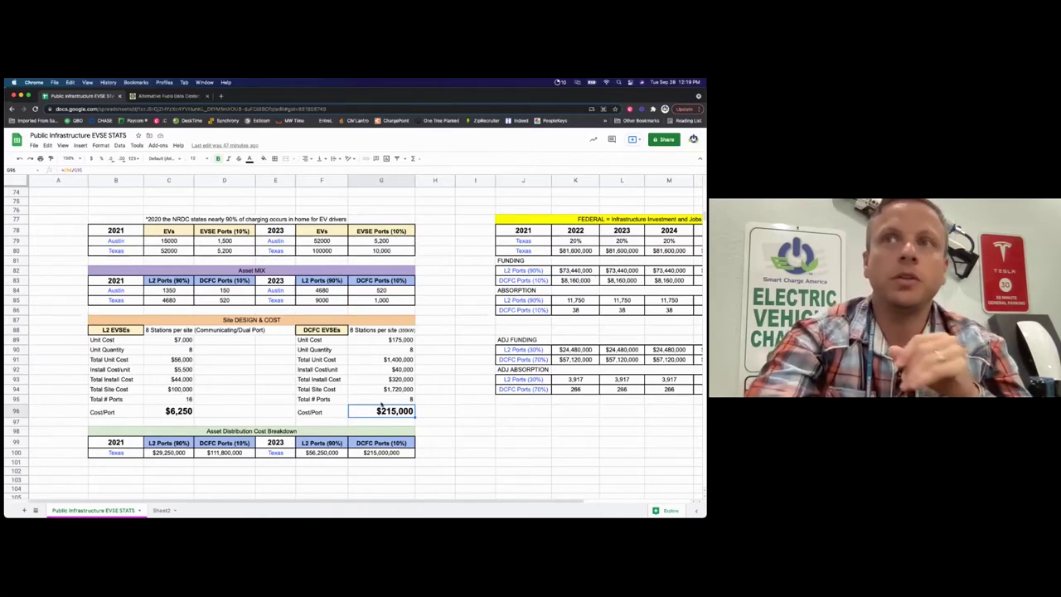
Go to the first scenario's federal Infrastructure Investment and Jobs Act funding table.
scroll(381, 403, "up", 10)
scroll(381, 403, "up", 10)
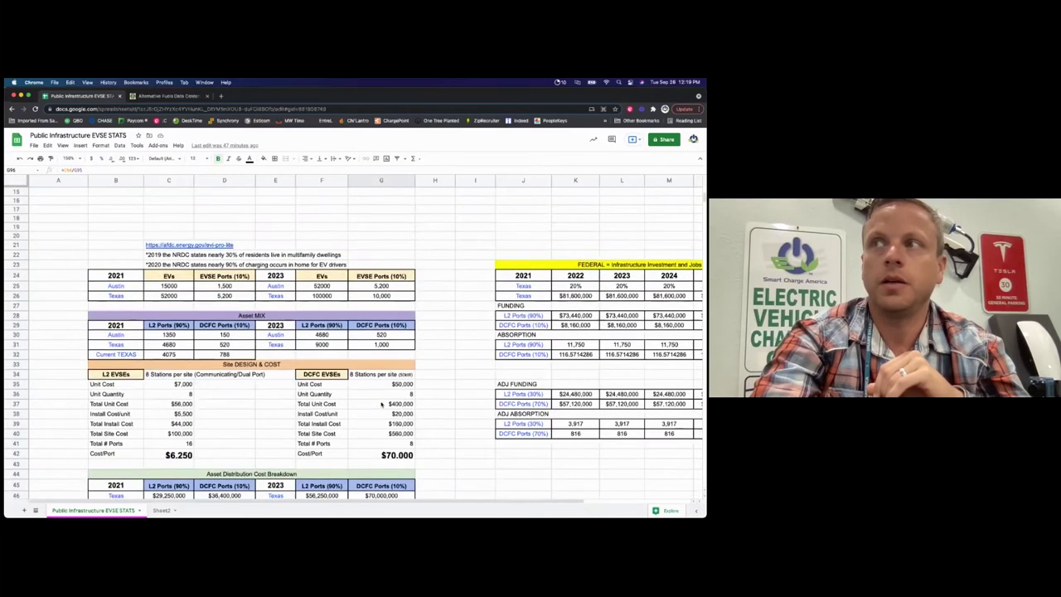
scroll(381, 404, "right", 5)
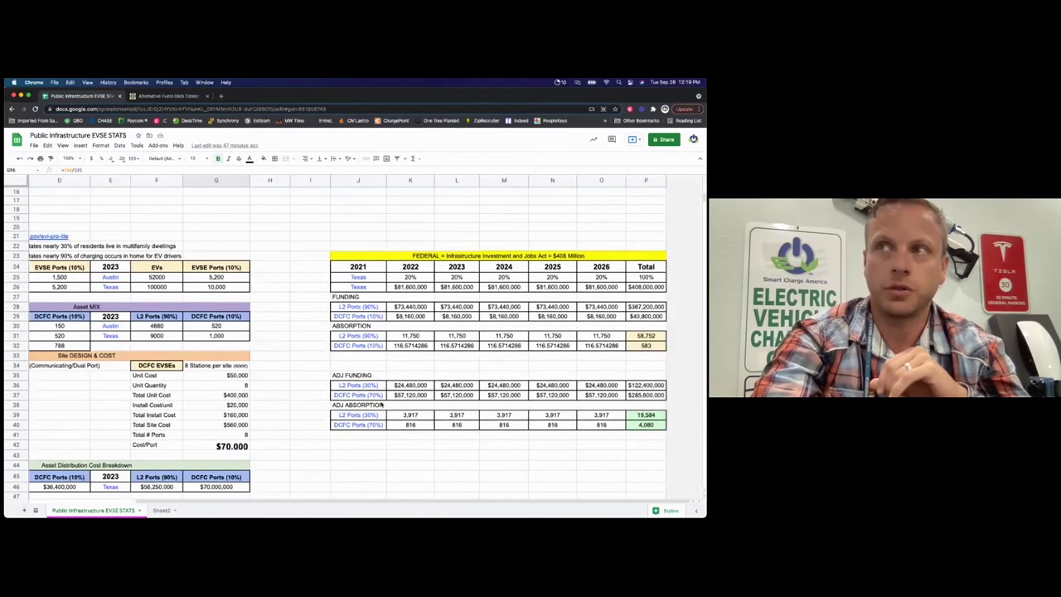
scroll(382, 404, "down", 1)
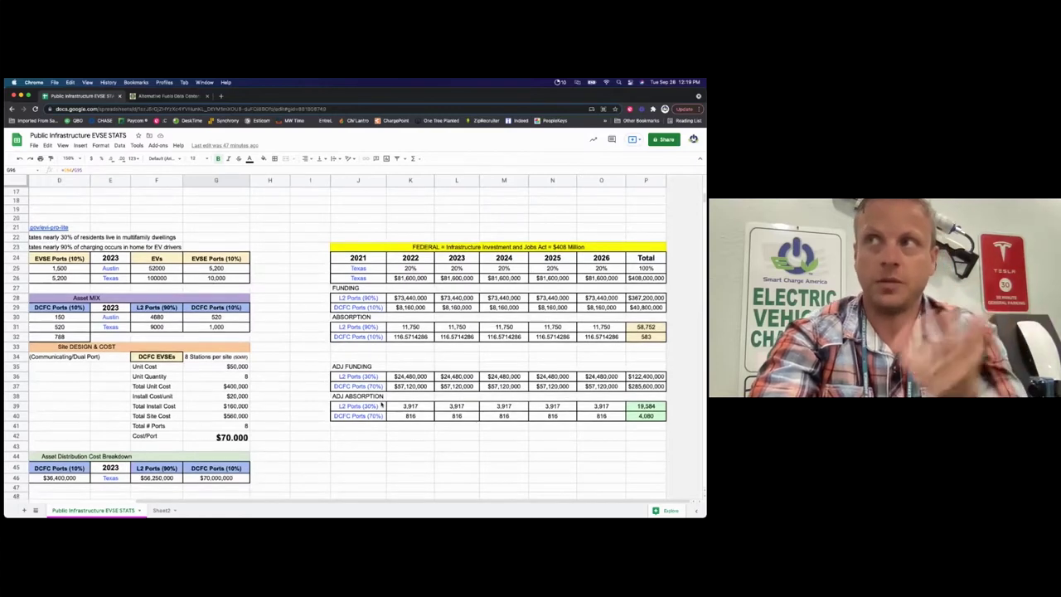
scroll(381, 403, "down", 1)
scroll(382, 403, "down", 1)
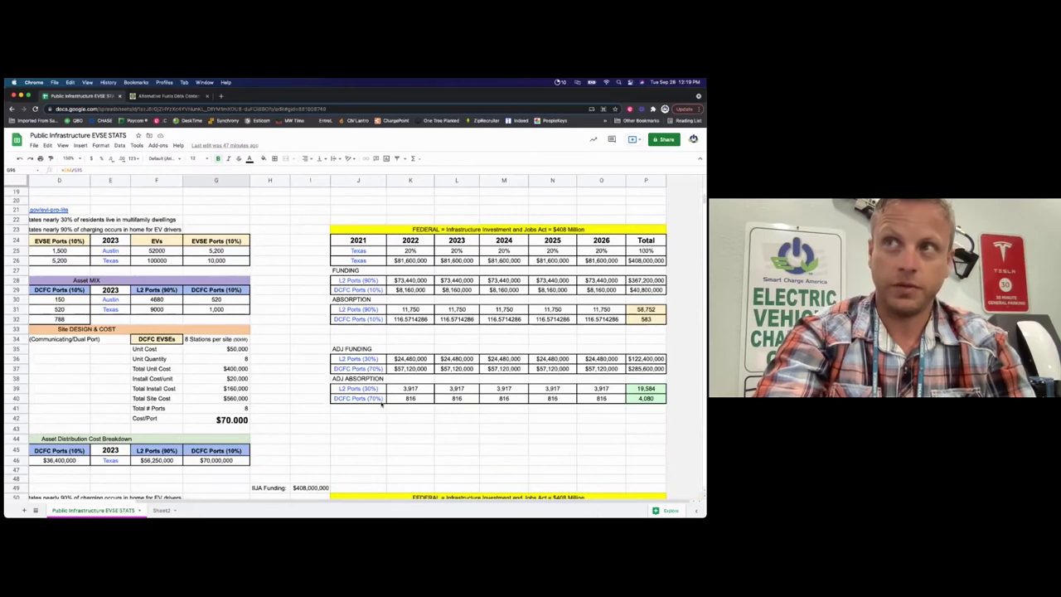
scroll(382, 403, "down", 1)
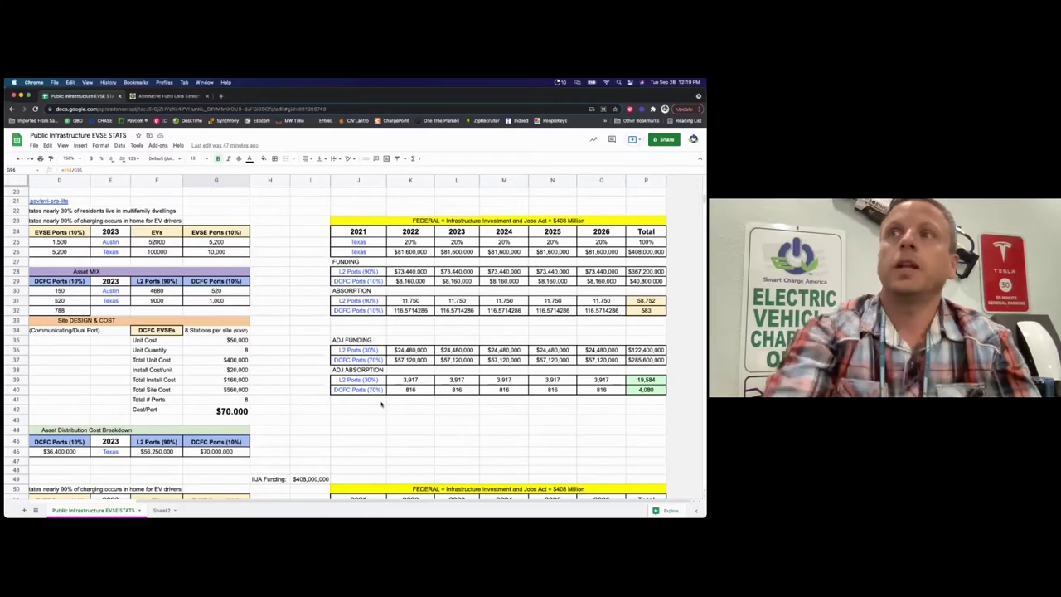
Review the yearly Texas percentage shares and federal funding amounts across 2022 to 2026.
left_click(412, 234)
left_click(459, 234)
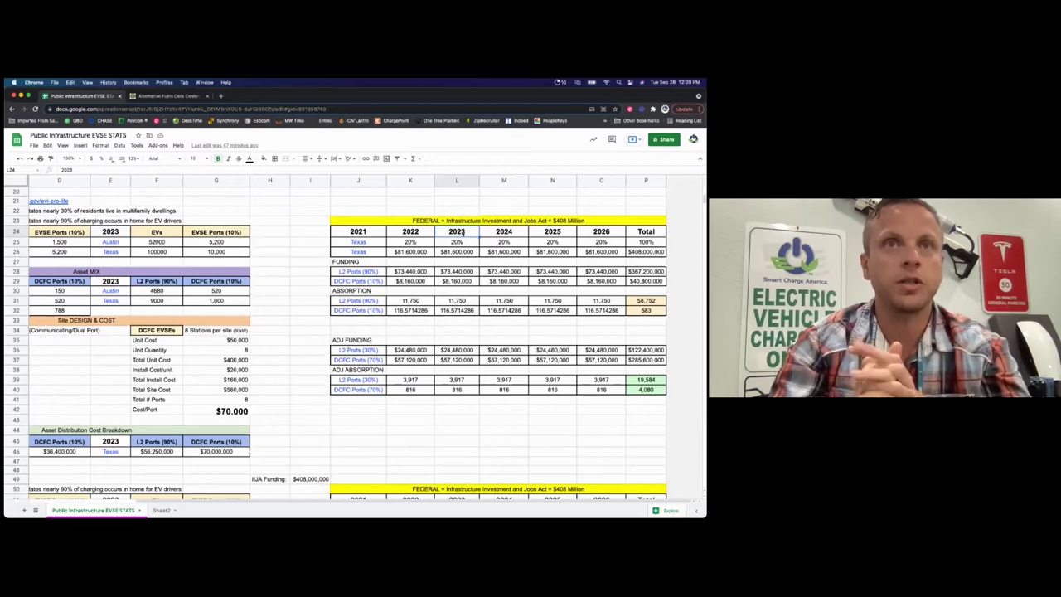
key("Down")
key("Right")
key("Right")
key("Right")
key("Left")
key("Left")
key("Down")
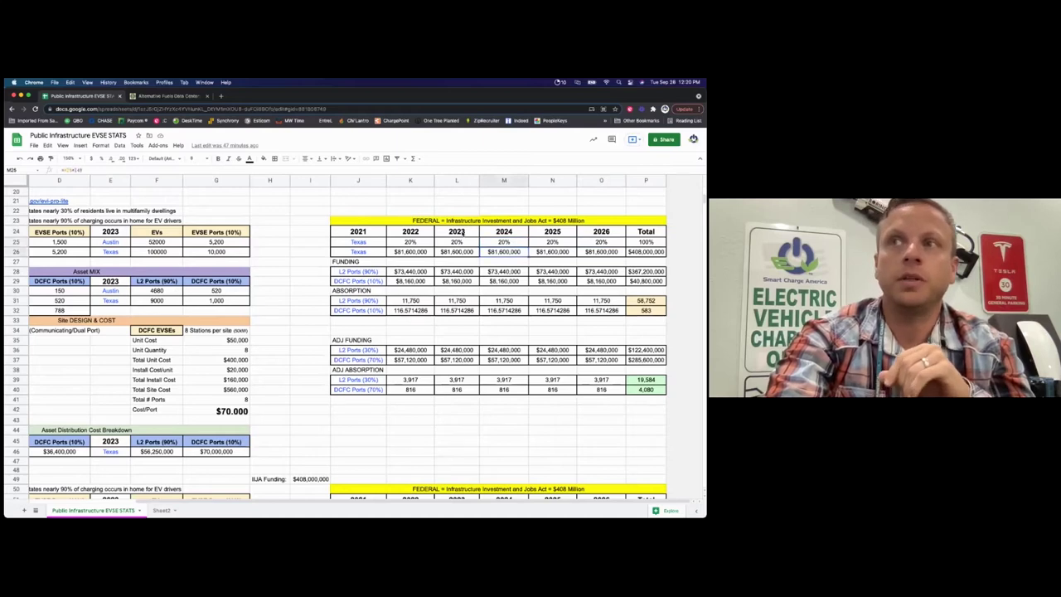
key("Left")
key("Left")
key("Right")
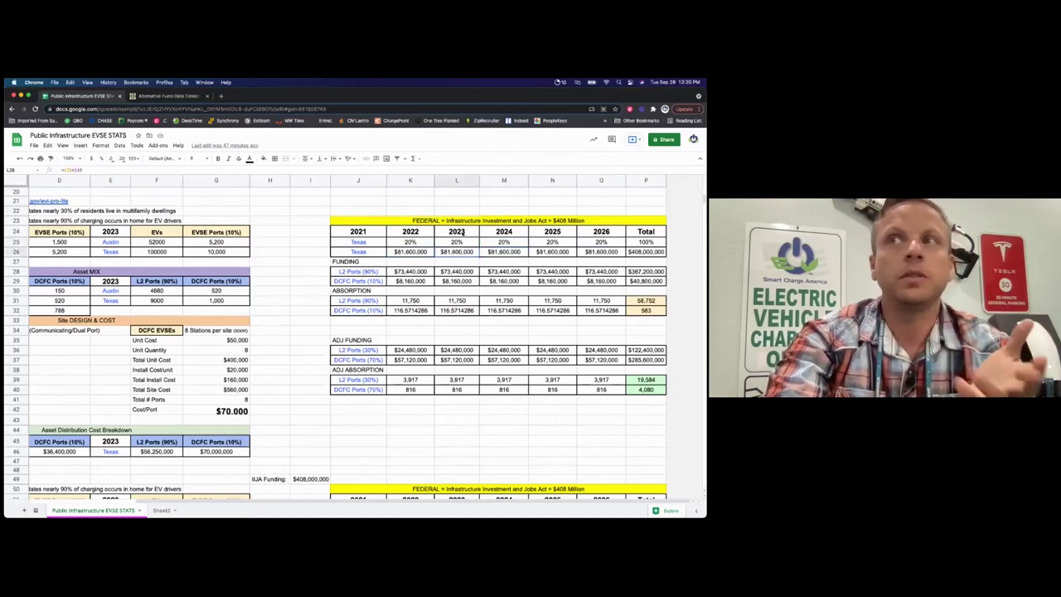
key("Right")
key("Right")
key("Left")
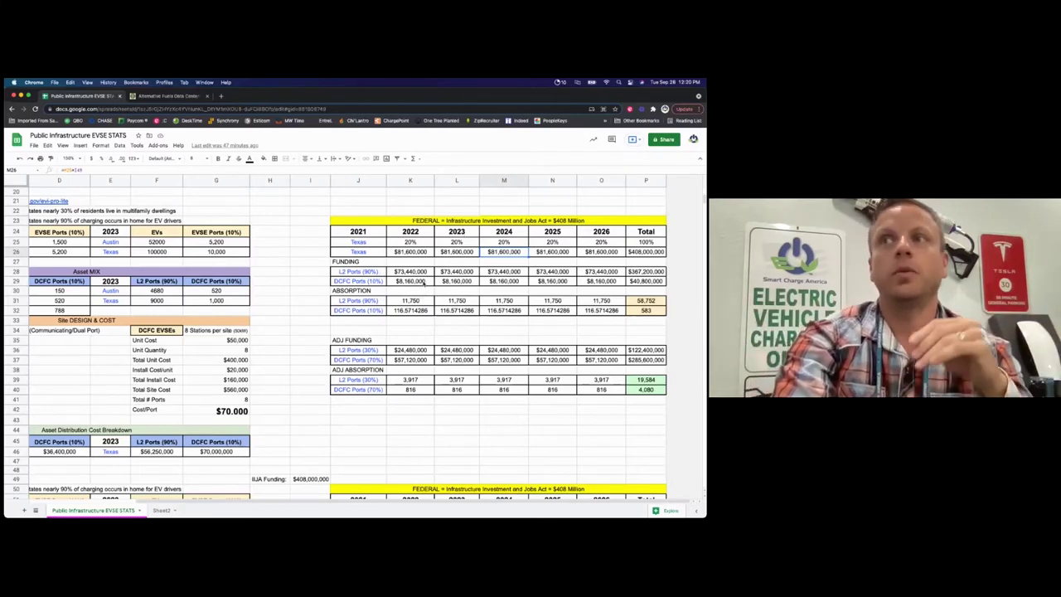
Examine how the 2022 Texas funding splits into 90% L2 and 10% DCFC, and check the port absorption and L2 total.
left_click(422, 255)
left_click(423, 271)
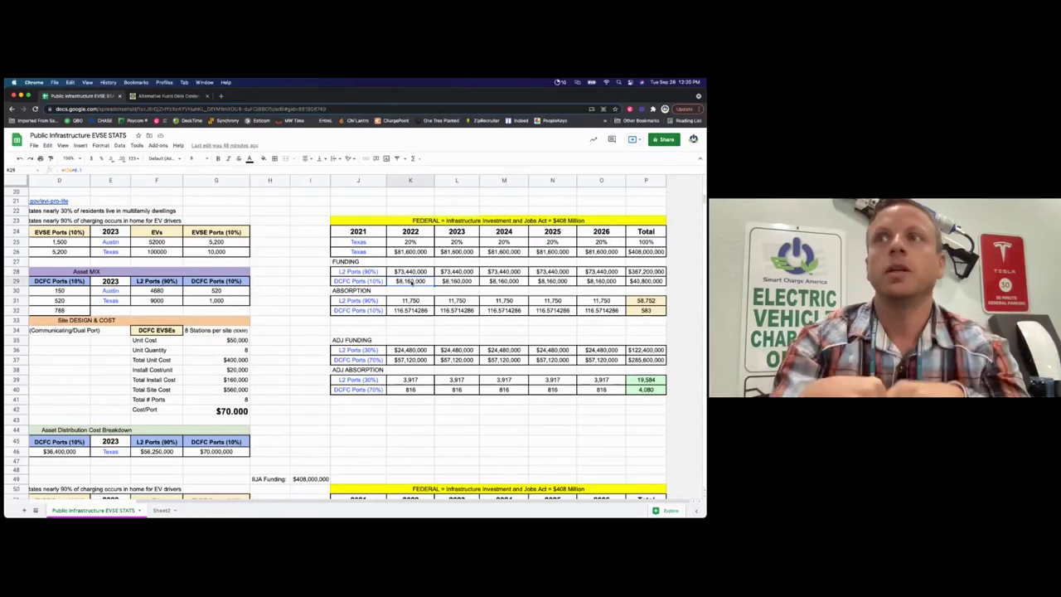
left_click(411, 300)
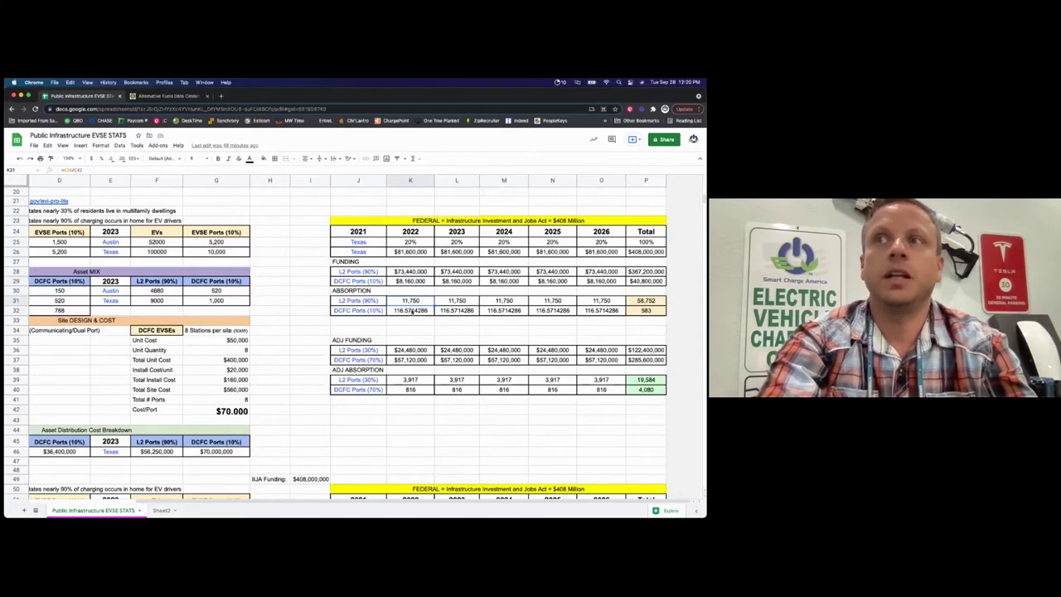
left_click(643, 301)
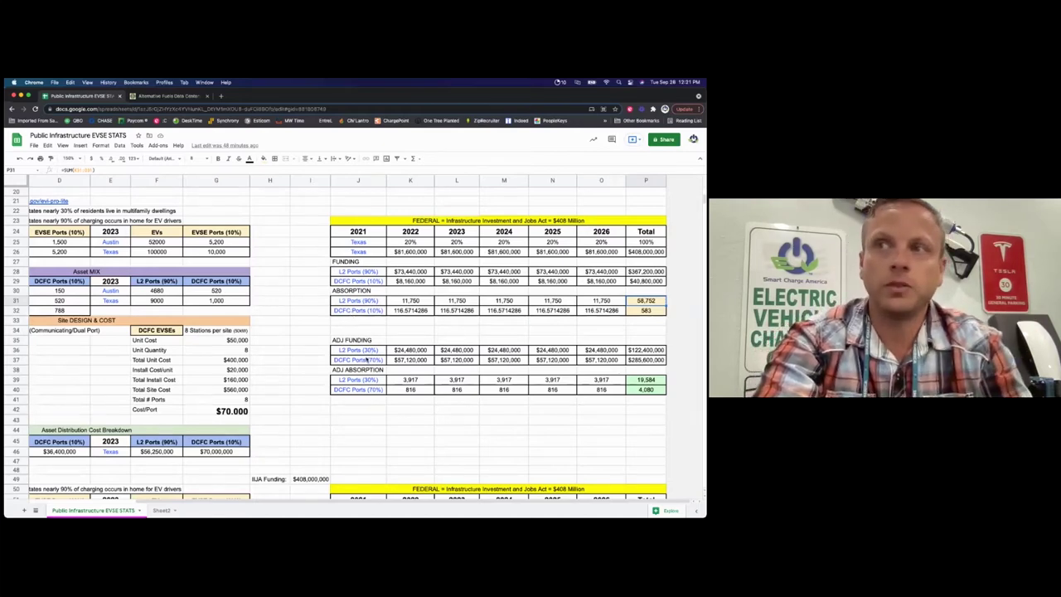
Review the 2022 ADJ FUNDING split of 30% L2 and 70% DCFC against the yearly Texas funding.
left_click(406, 255)
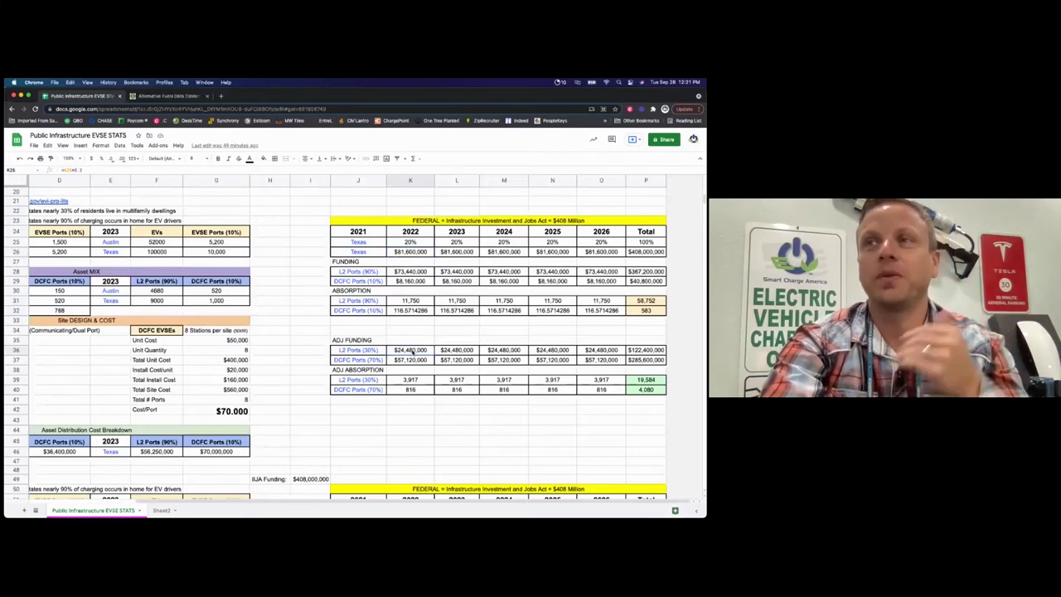
left_click(380, 353)
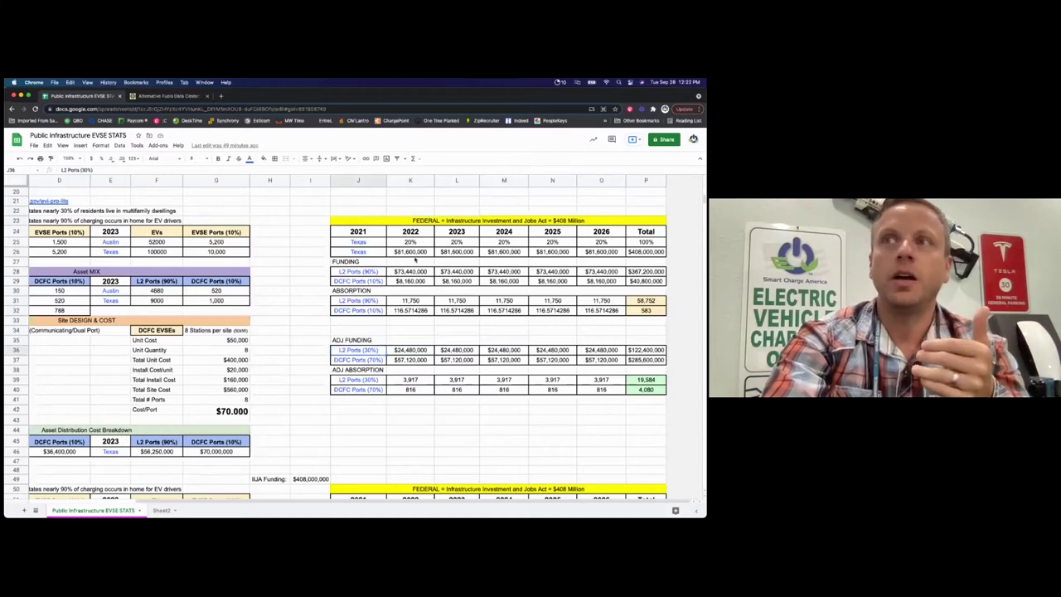
key("Right")
left_click(372, 351)
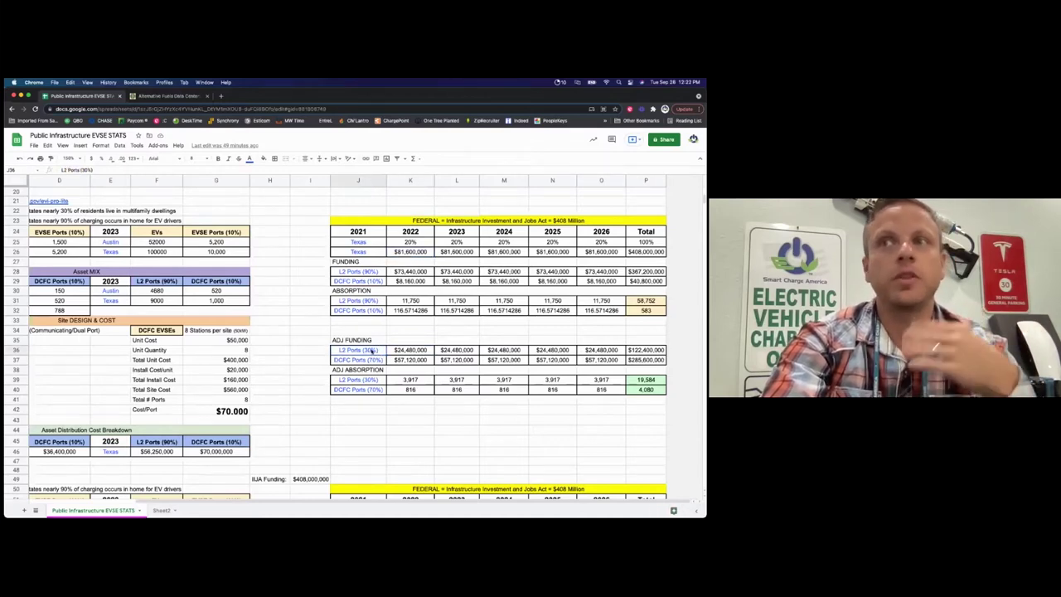
left_click(404, 351)
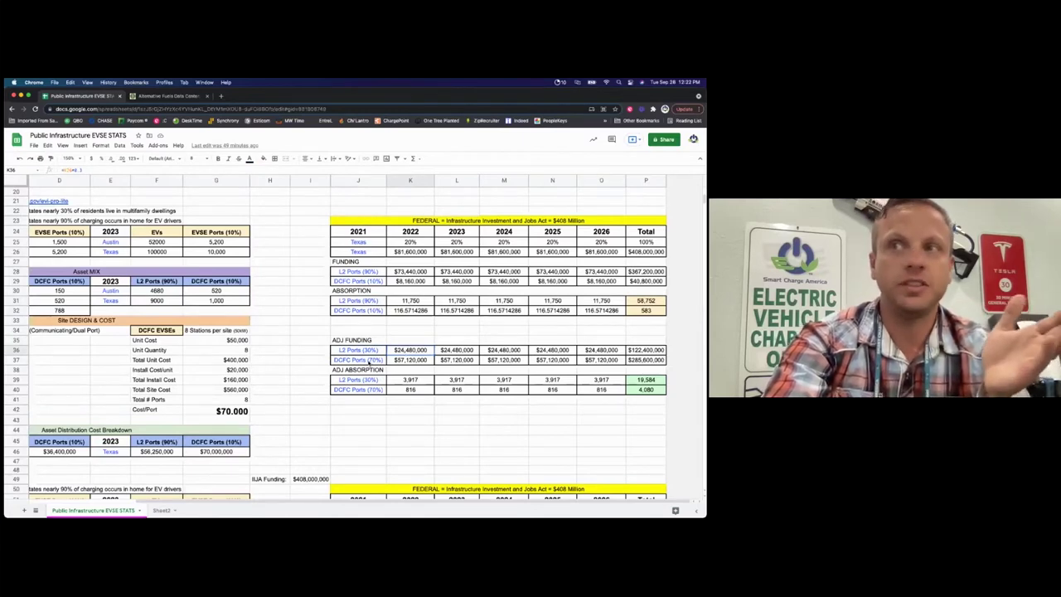
left_click(383, 358)
left_click(404, 362)
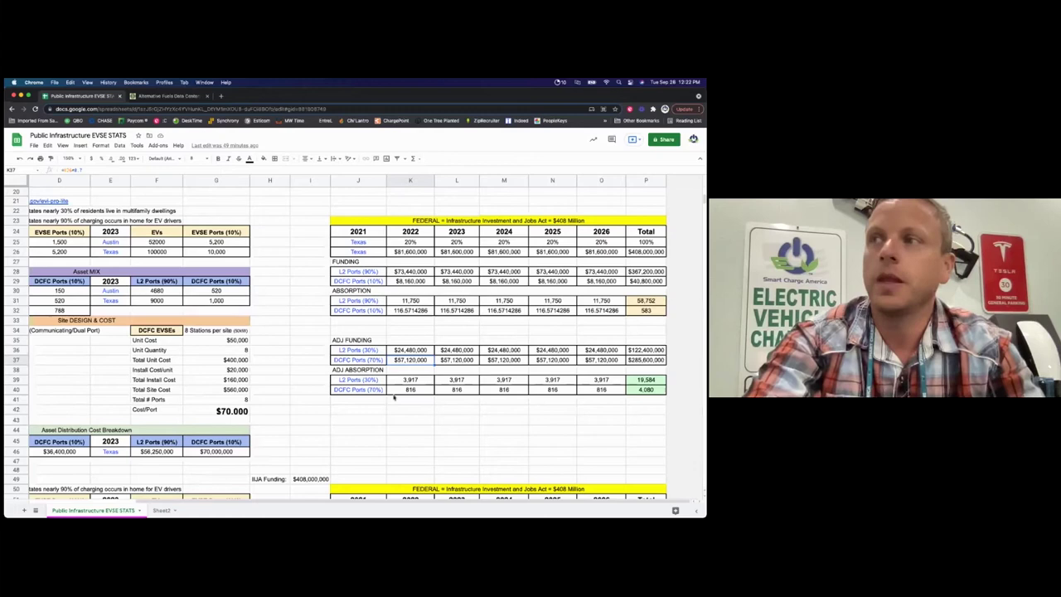
Go through the L2 Ports (30%) row under ADJ ABSORPTION from 2022 to its five-year total.
scroll(444, 398, "down", 1)
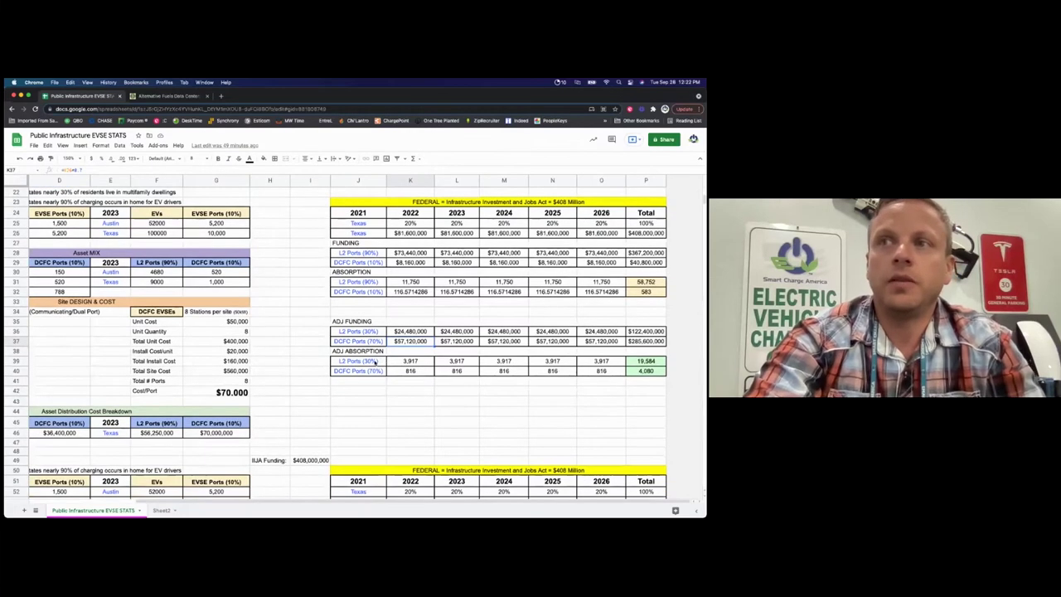
left_click(374, 362)
left_click(406, 362)
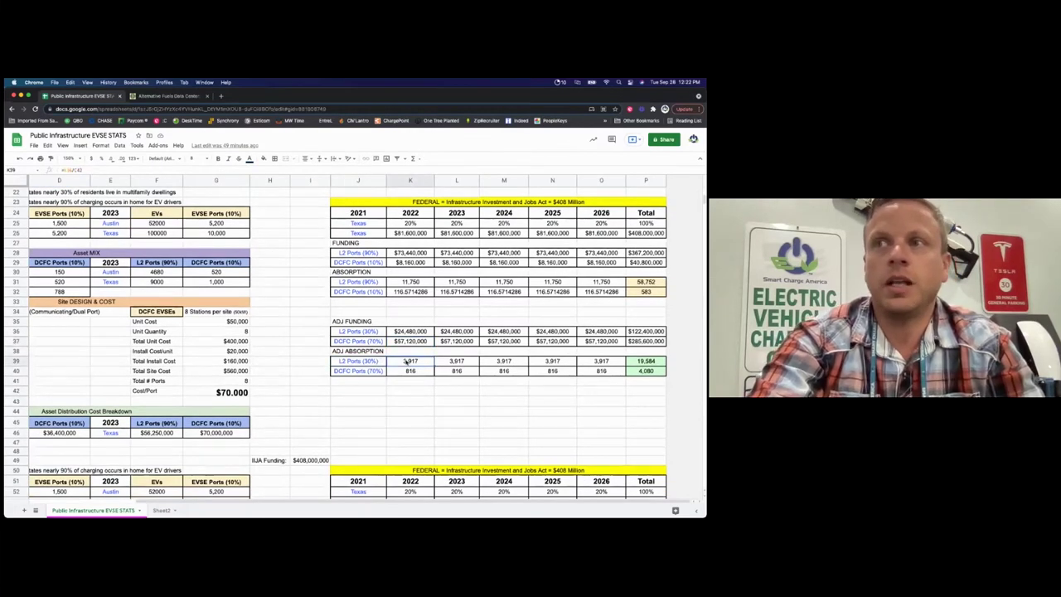
key("Right")
key("Right")
key("Right")
key("Left")
key("Right")
key("Right")
key("Right")
key("Left")
key("Left")
key("Left")
key("Left")
key("Left")
key("Right")
key("Right")
key("Right")
key("Right")
key("Right")
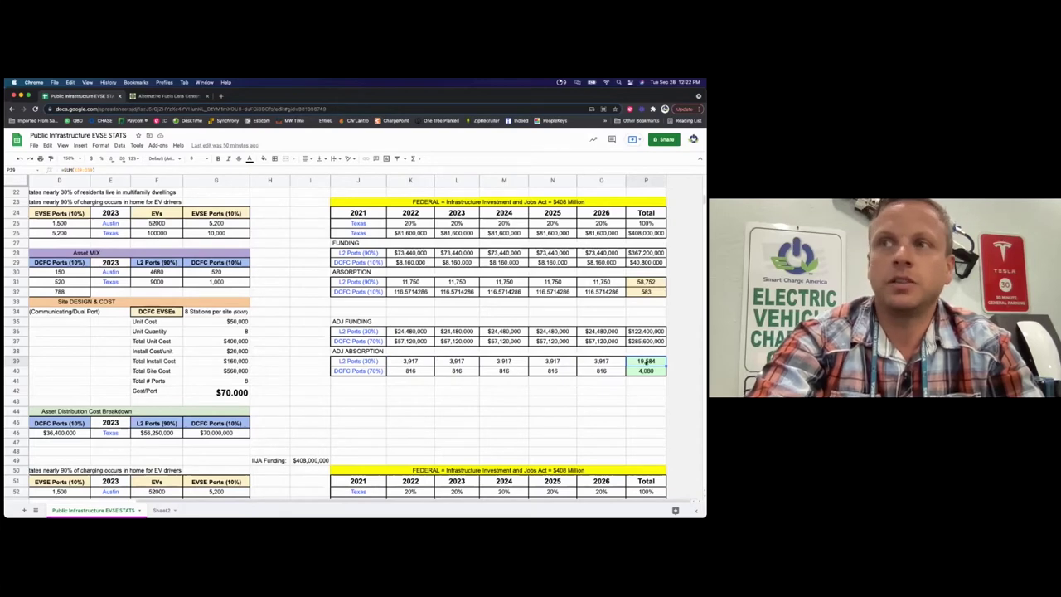
key("Left")
key("Left")
key("Left")
key("Left")
key("Left")
key("Right")
key("Right")
key("Right")
key("Right")
key("Right")
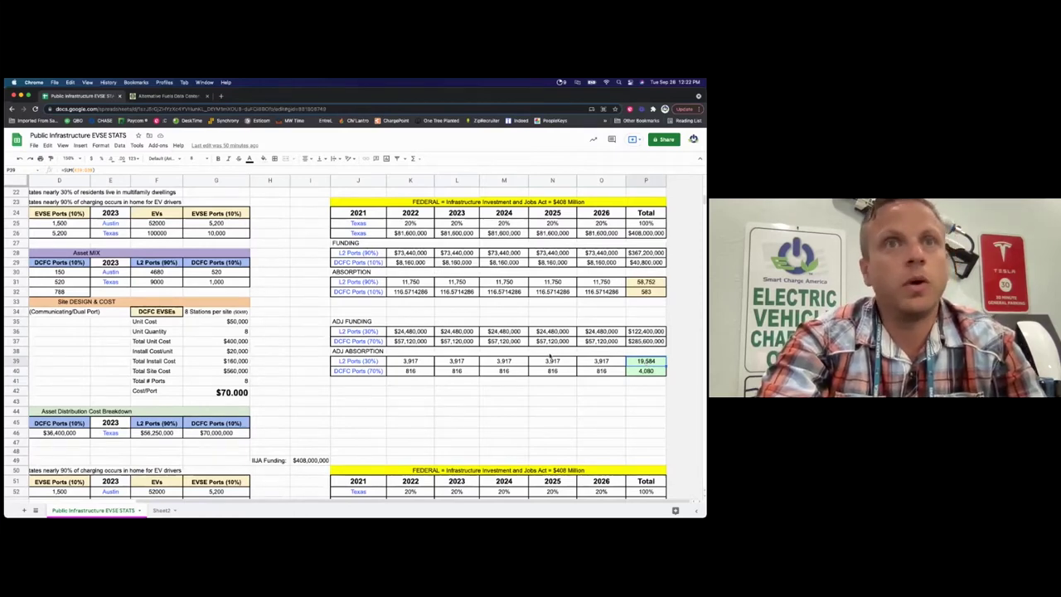
Go through the DCFC Ports (70%) row under ADJ ABSORPTION from 2022 to its total.
left_click(420, 374)
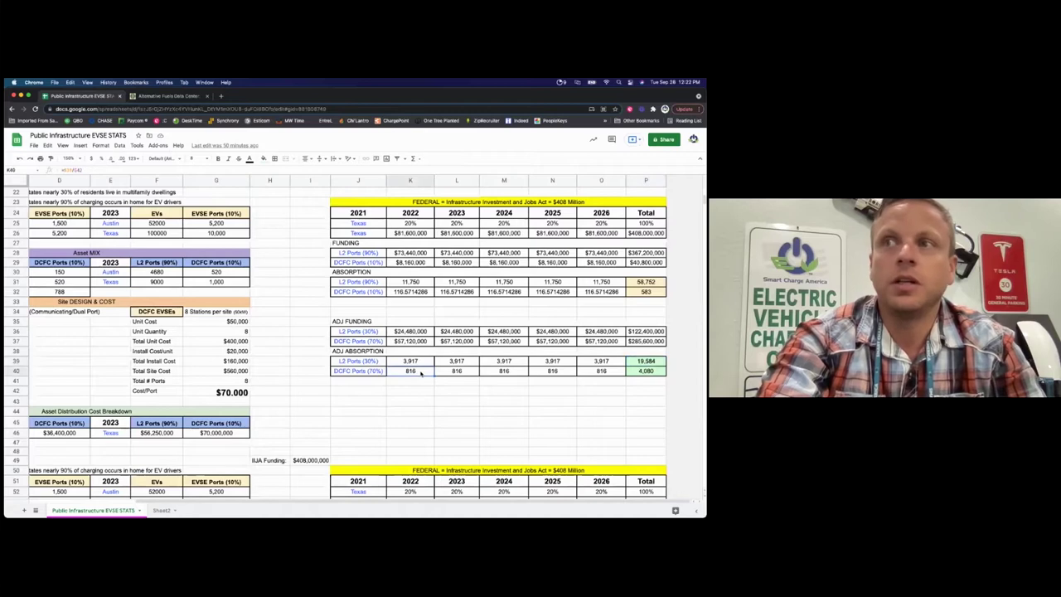
key("Right")
key("Right")
key("Right")
key("Right")
key("Right")
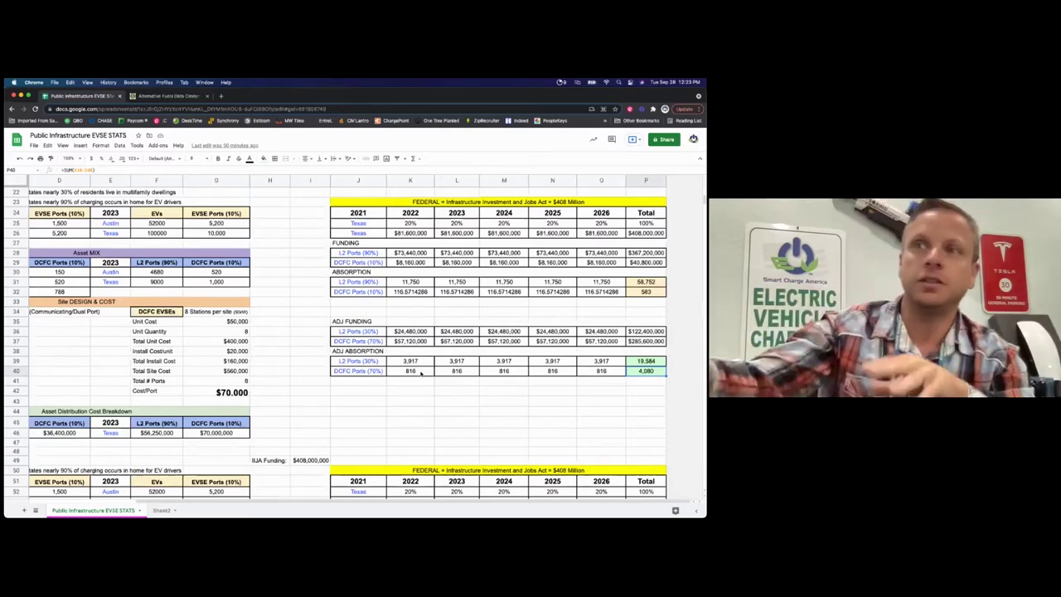
Compare the ADJ ABSORPTION totals of L2 and DCFC ports in the first scenario.
left_click(635, 362)
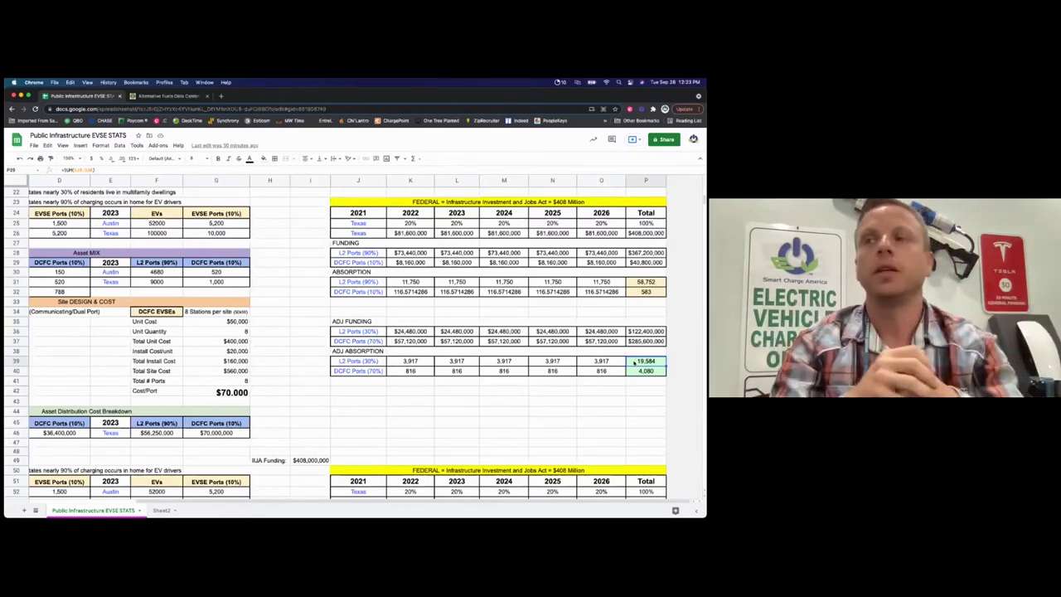
scroll(635, 362, "down", 1)
left_click(634, 362)
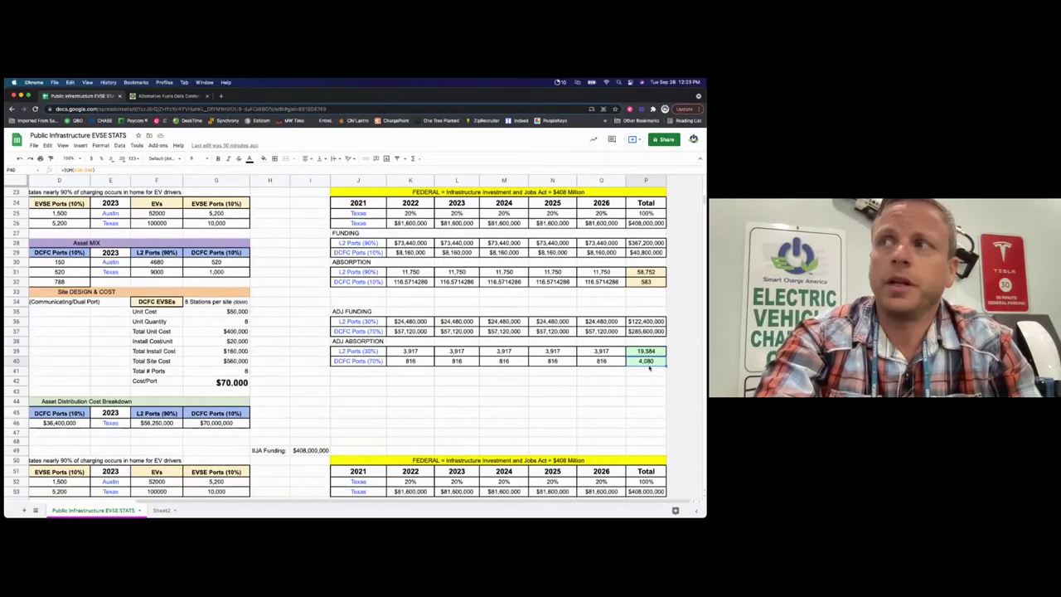
left_click(650, 355)
left_click(645, 362)
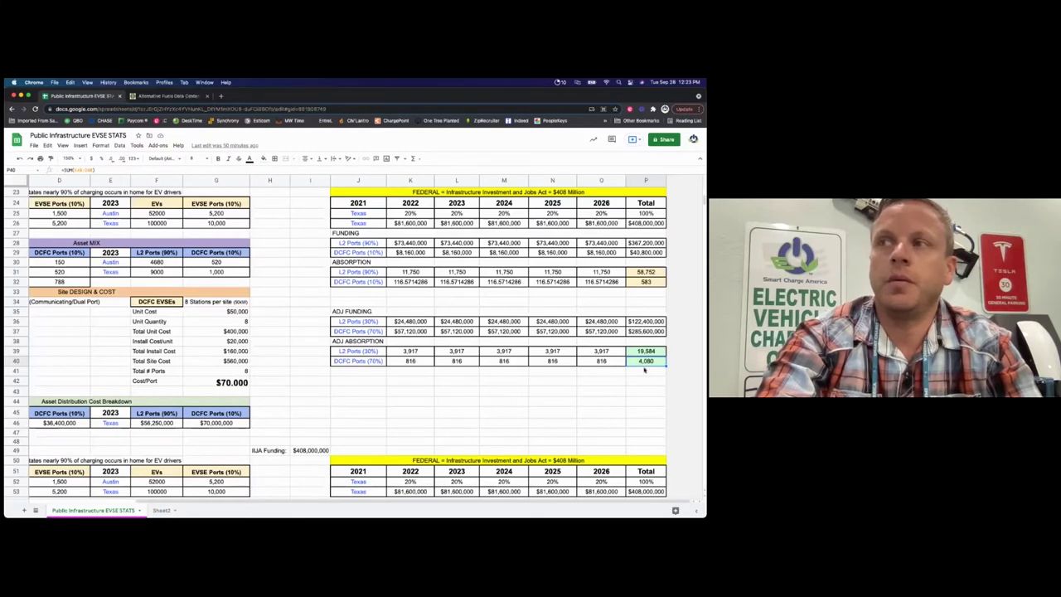
scroll(646, 370, "down", 1)
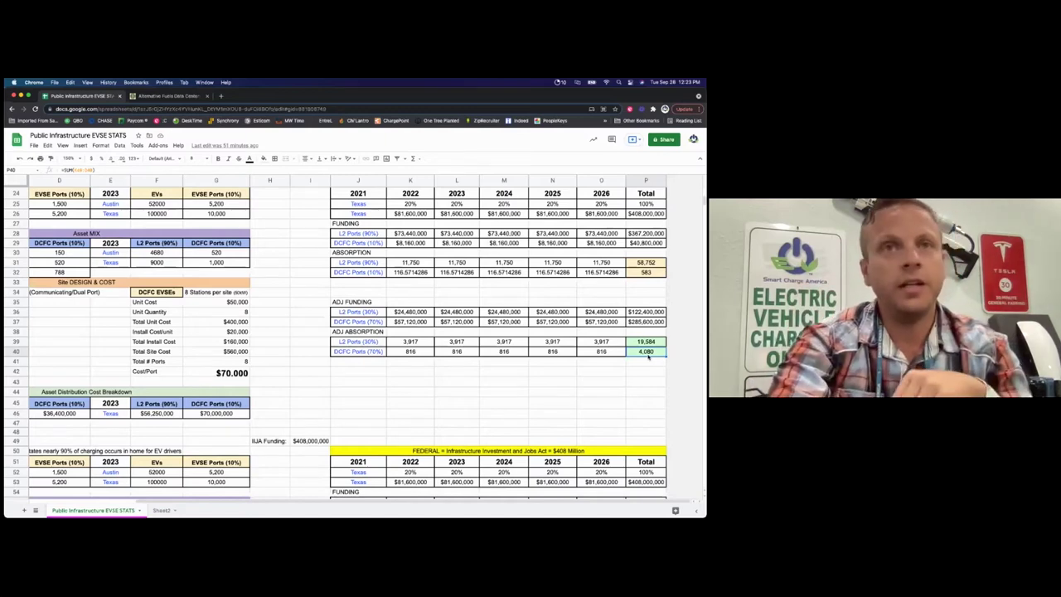
scroll(648, 356, "down", 1)
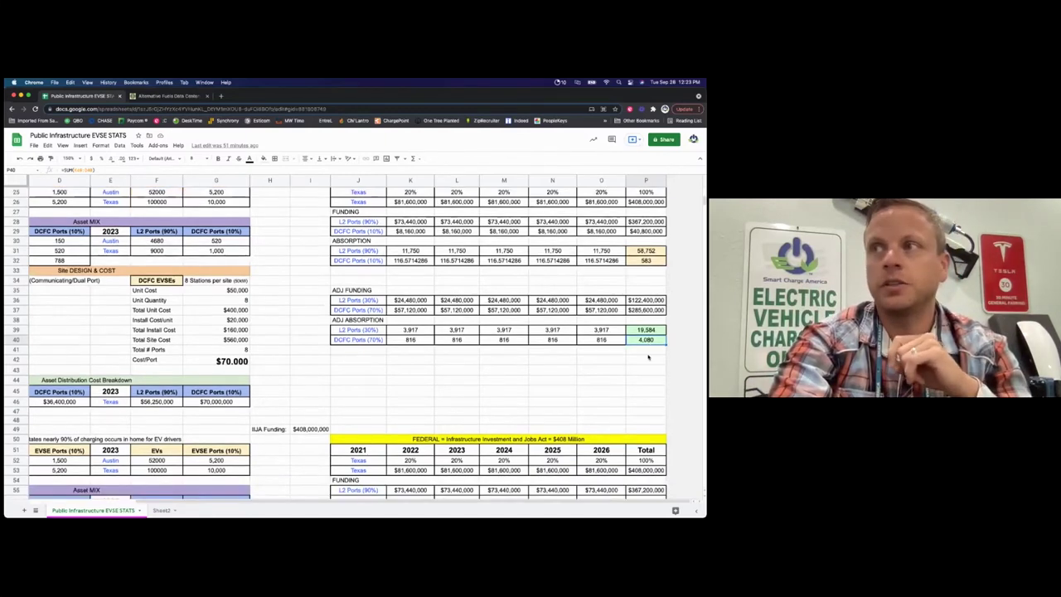
Check the five-year DCFC Ports (70%) total under ADJ ABSORPTION in the second scenario.
scroll(648, 357, "down", 2)
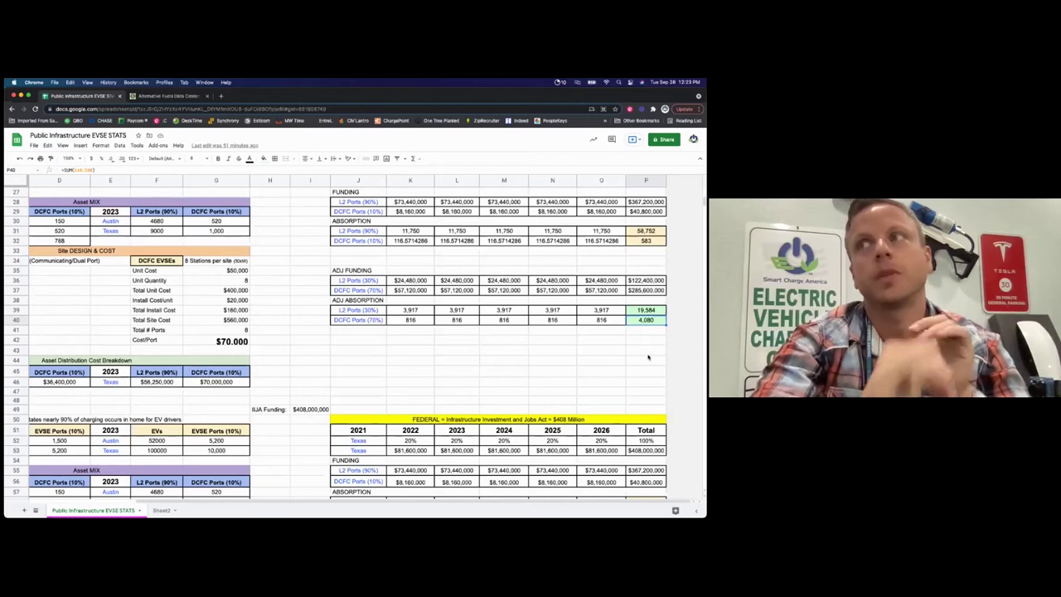
scroll(648, 356, "down", 5)
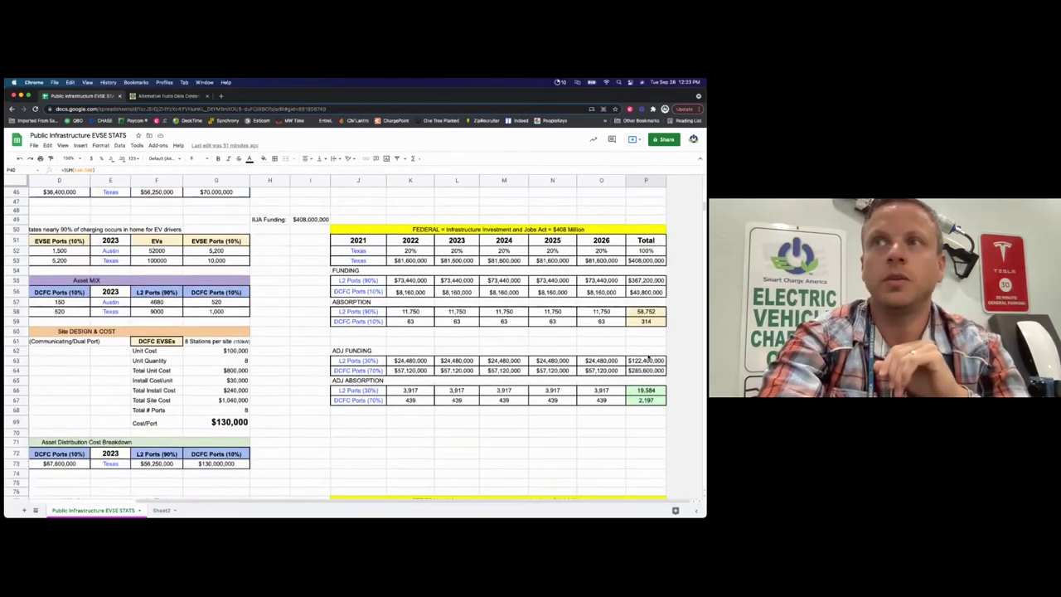
scroll(648, 361, "down", 1)
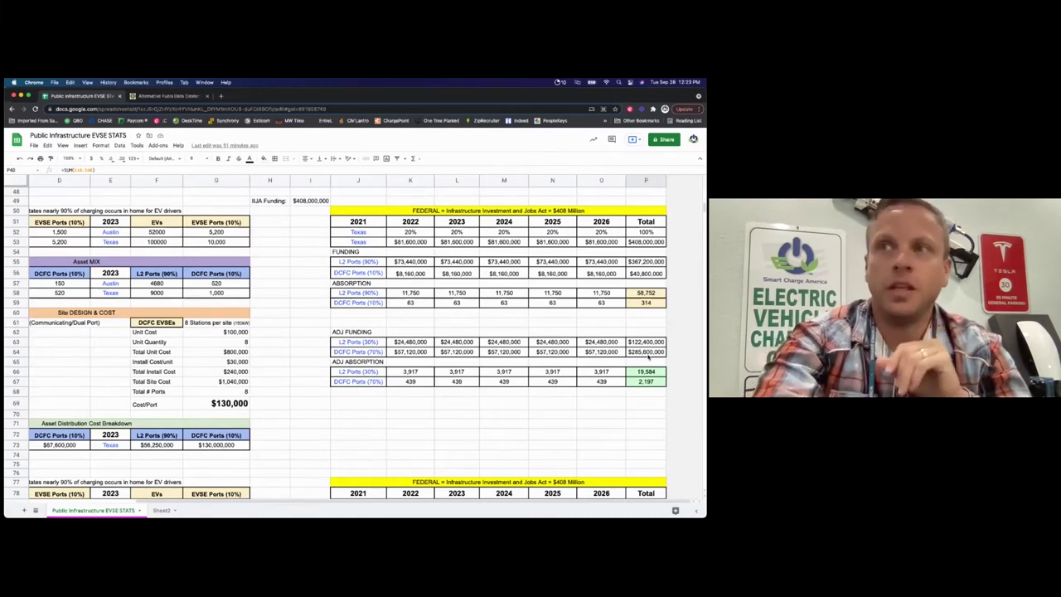
left_click(649, 384)
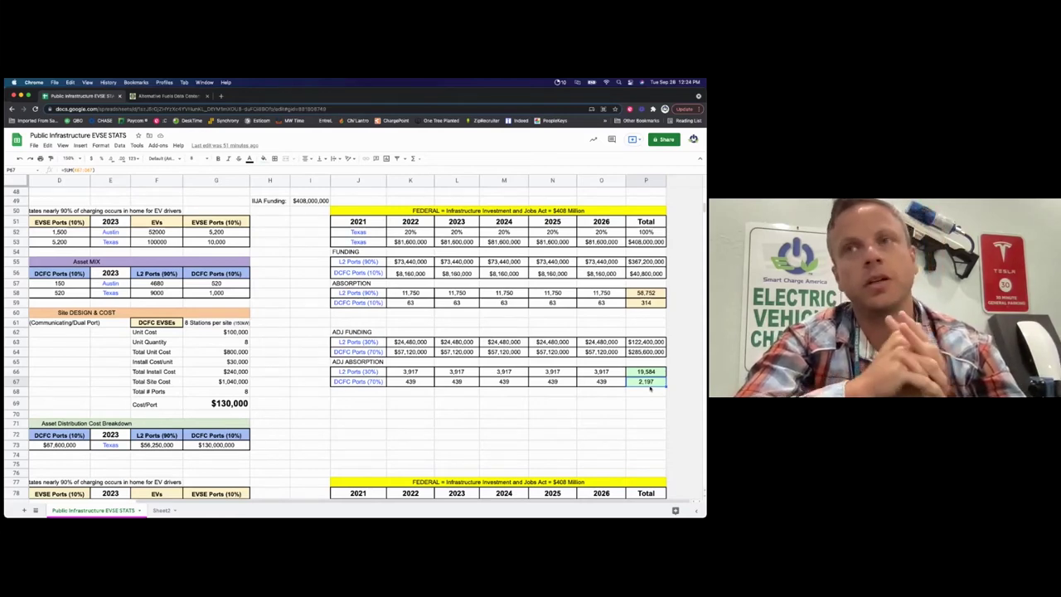
Check the five-year DCFC Ports (70%) total under ADJ ABSORPTION in the third scenario.
scroll(650, 388, "down", 6)
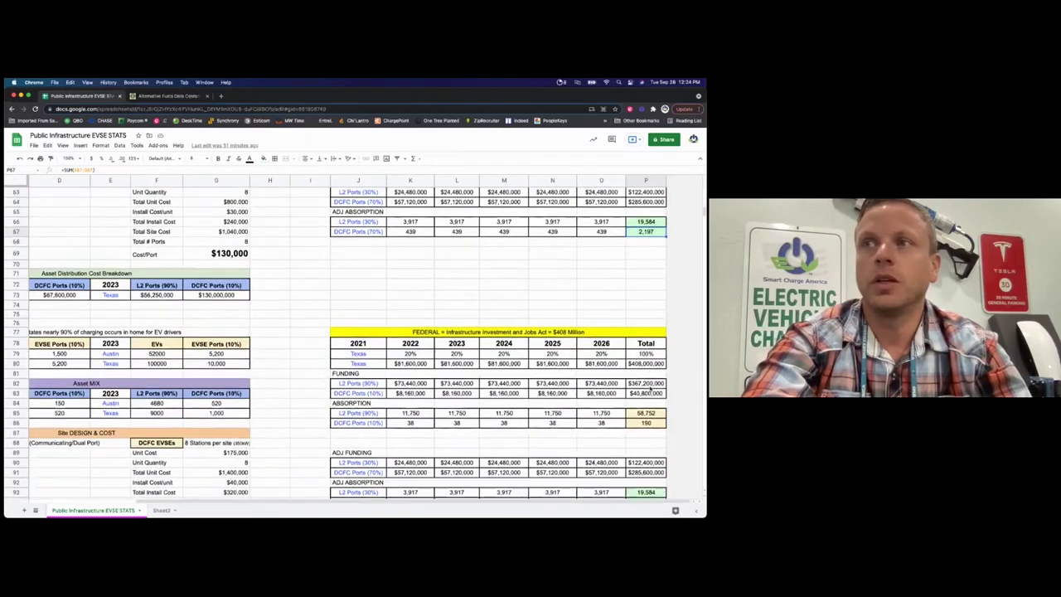
scroll(651, 389, "down", 1)
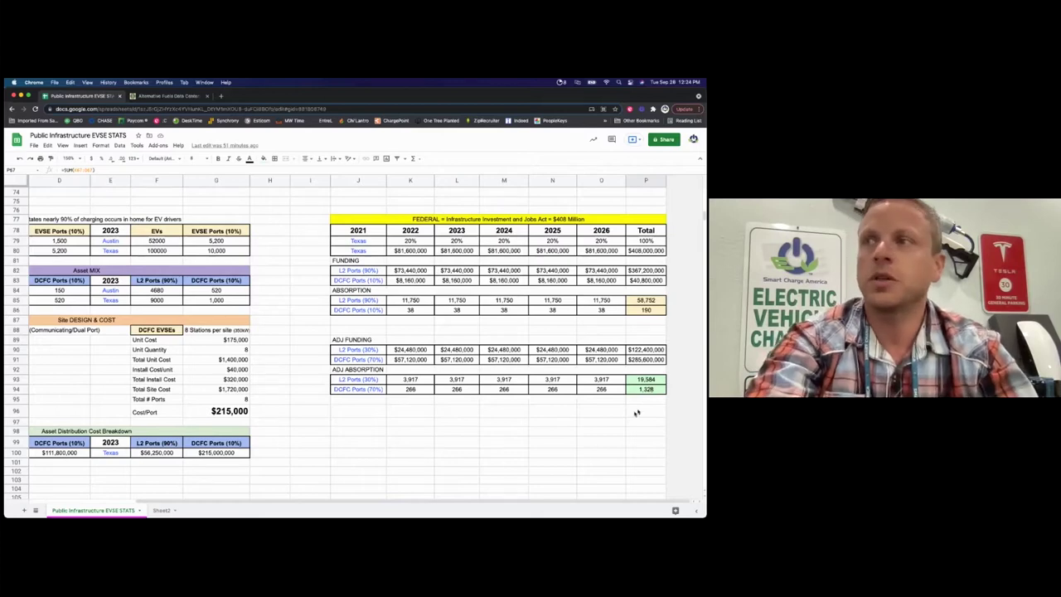
left_click(646, 401)
key("Up")
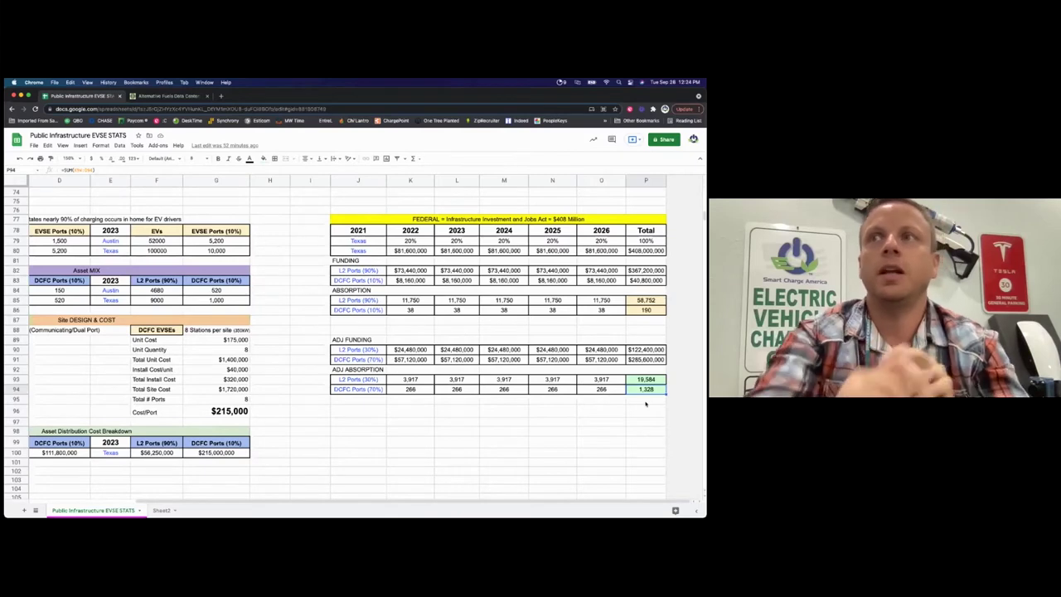
Compare the Site DESIGN & COST blocks of the three scenarios with their port absorption figures.
scroll(570, 430, "up", 10)
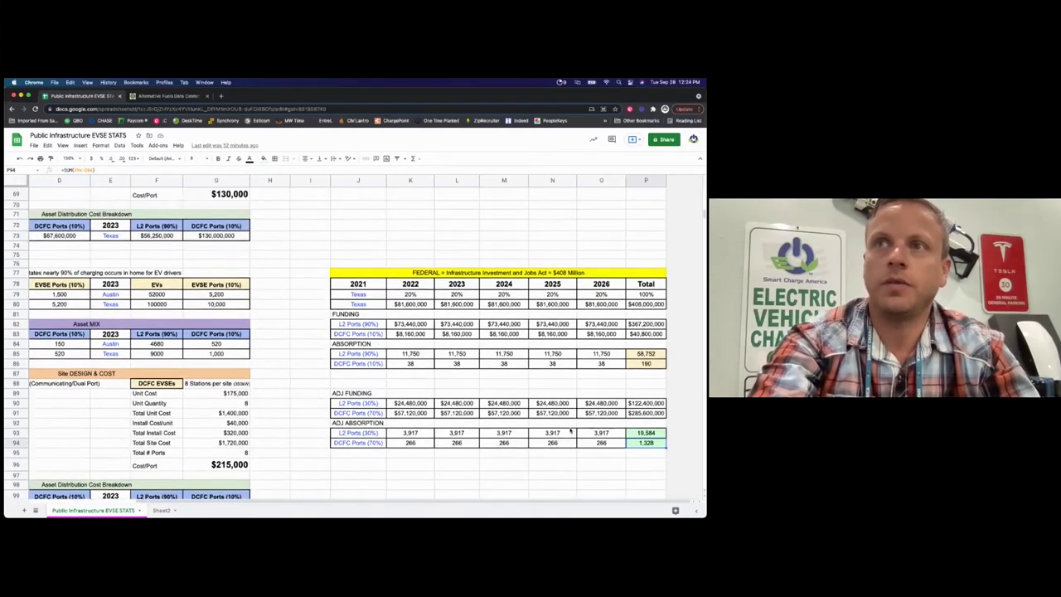
scroll(570, 430, "up", 8)
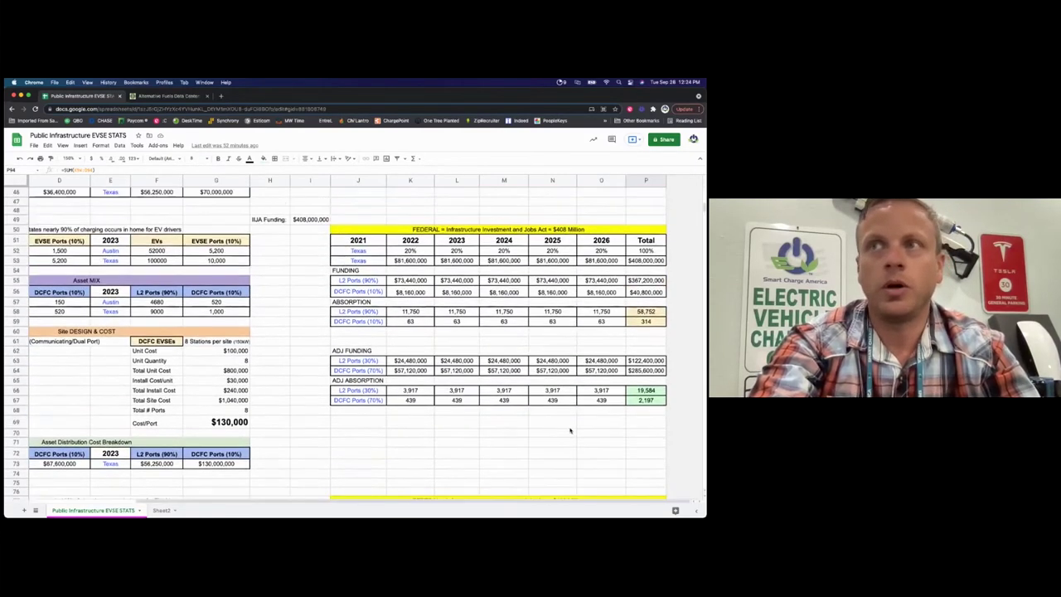
scroll(571, 430, "up", 10)
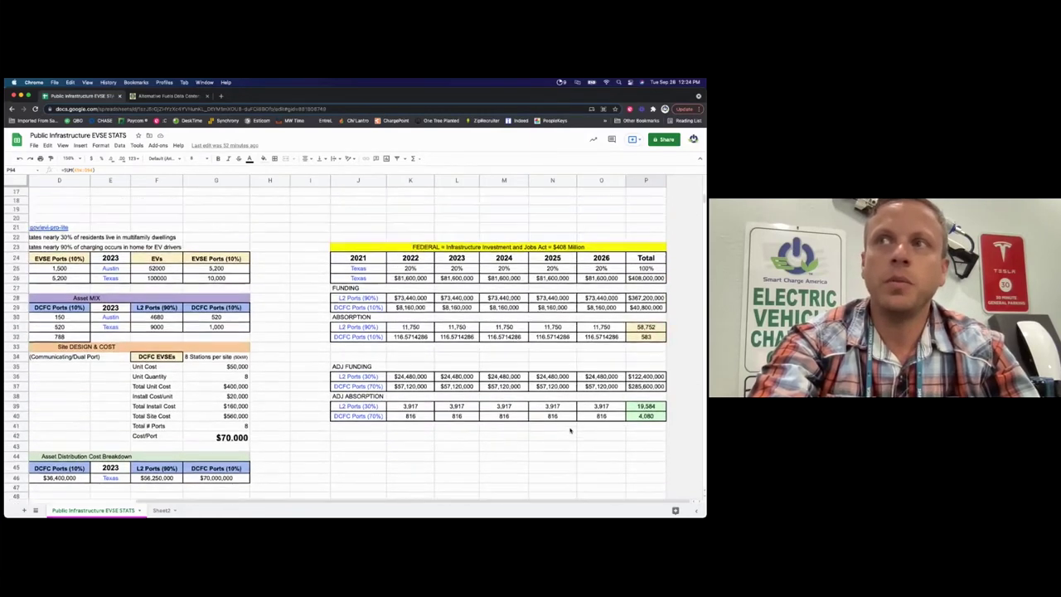
scroll(570, 430, "left", 4)
scroll(570, 430, "down", 3)
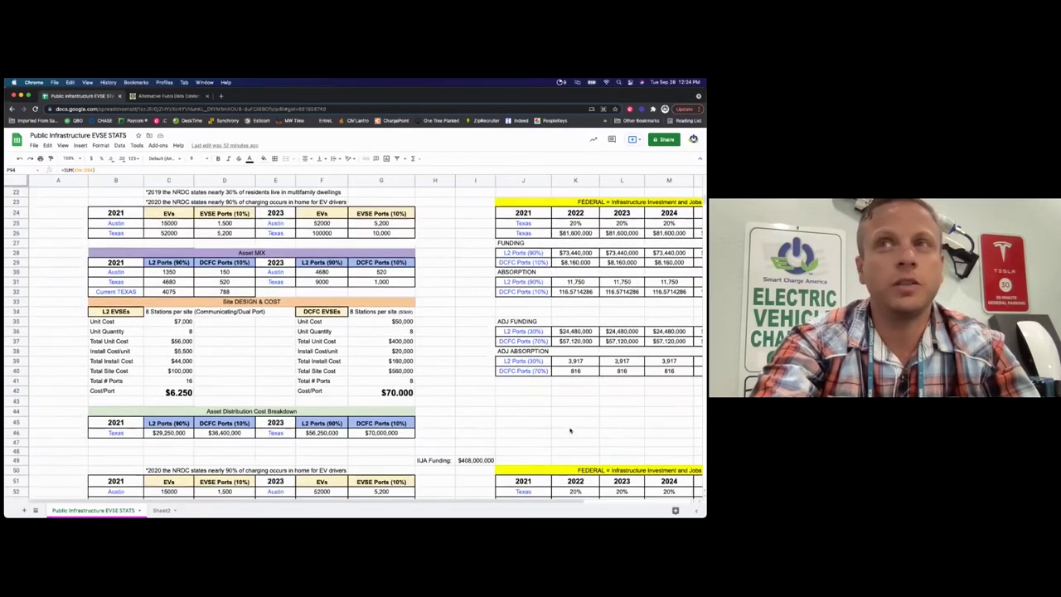
scroll(570, 430, "down", 7)
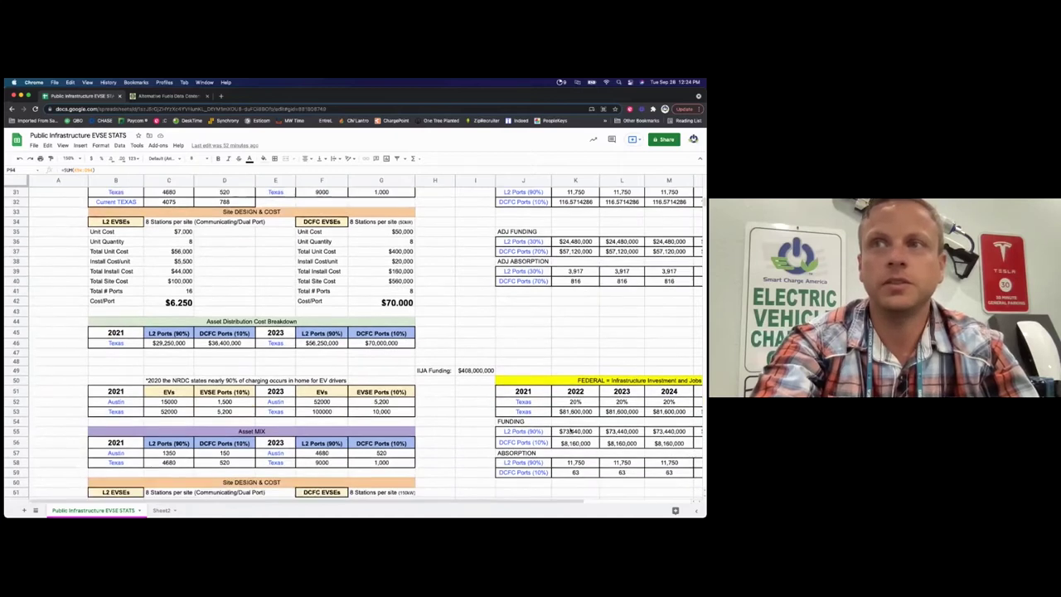
scroll(570, 430, "down", 14)
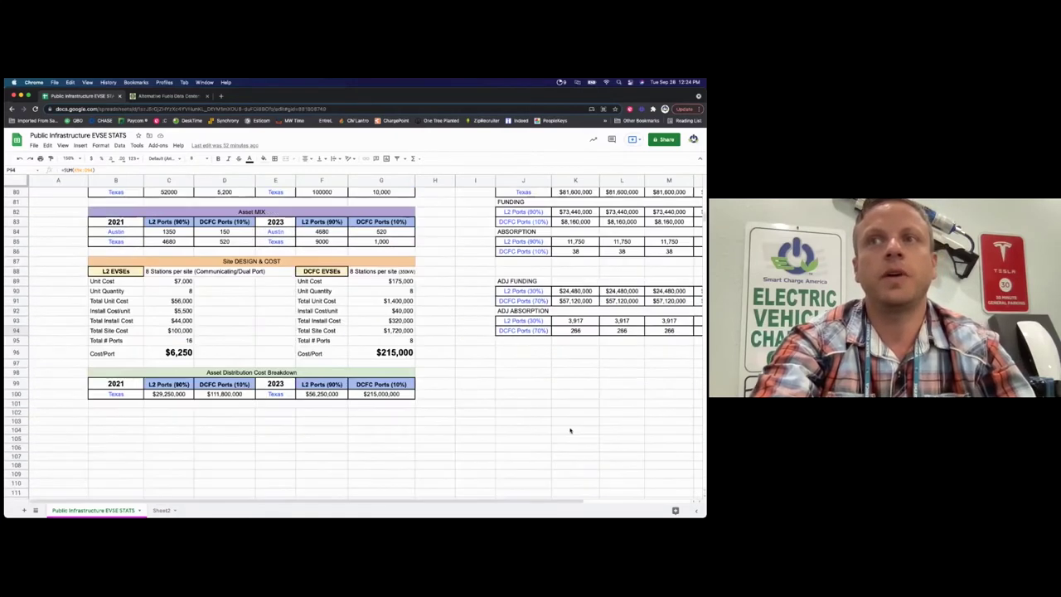
scroll(570, 430, "up", 1)
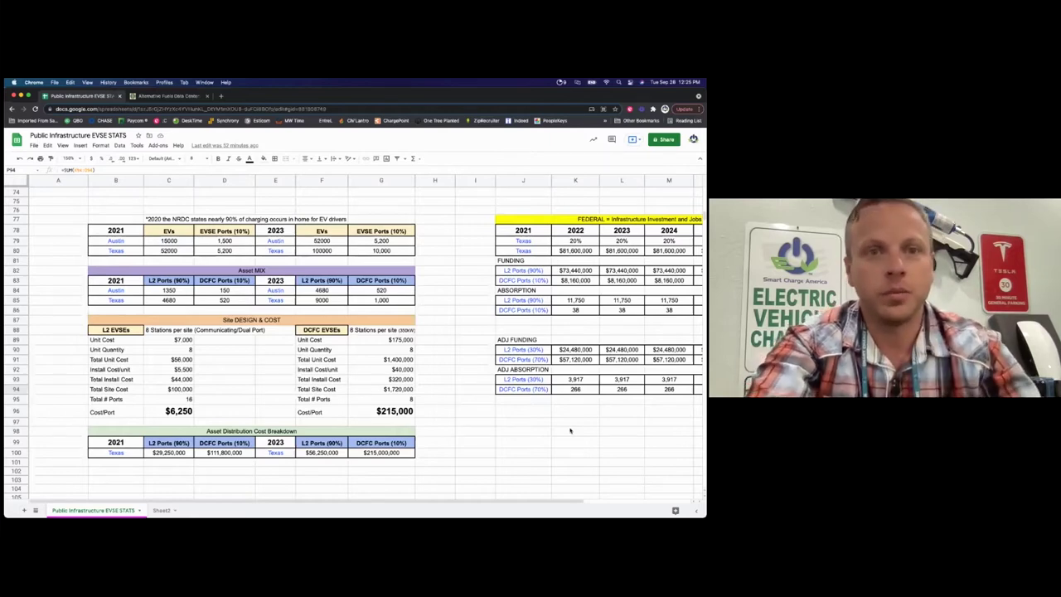
Examine the L2 and DCFC unit, installation and site costs in the first scenario's Site DESIGN & COST block.
scroll(356, 396, "up", 2)
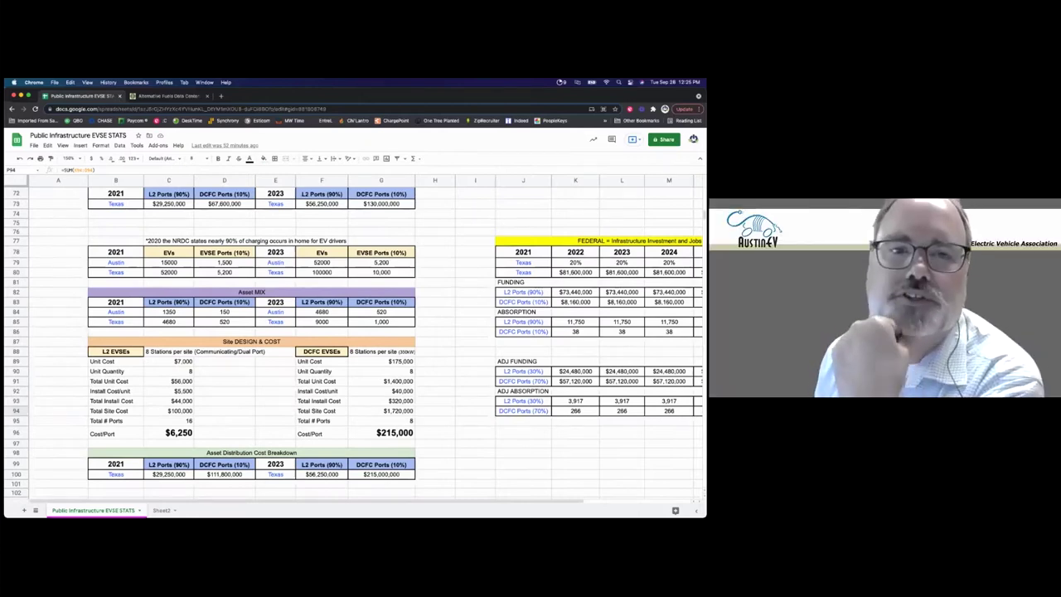
scroll(386, 345, "up", 15)
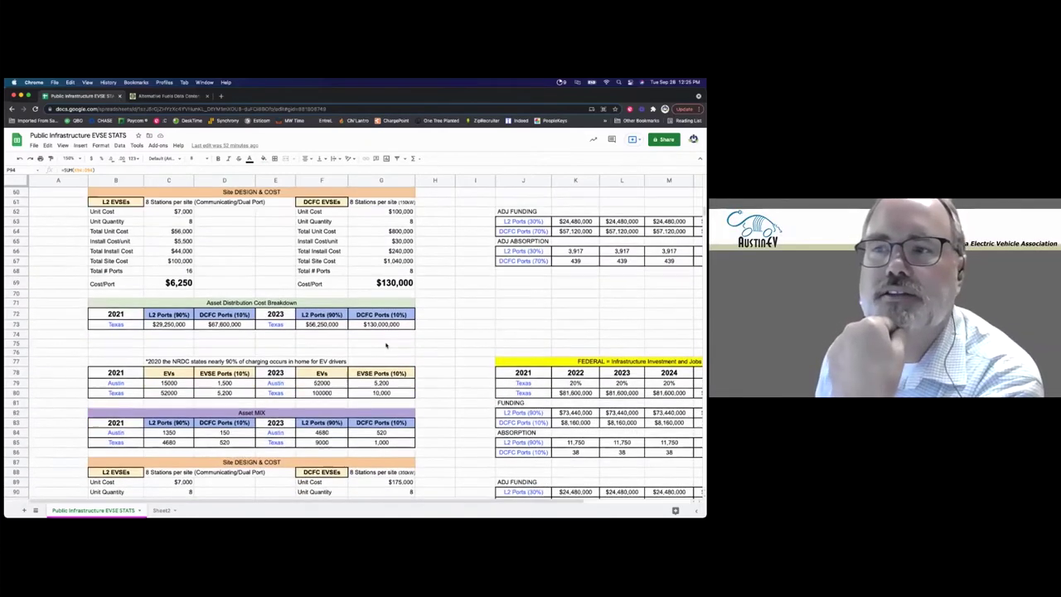
scroll(386, 346, "up", 3)
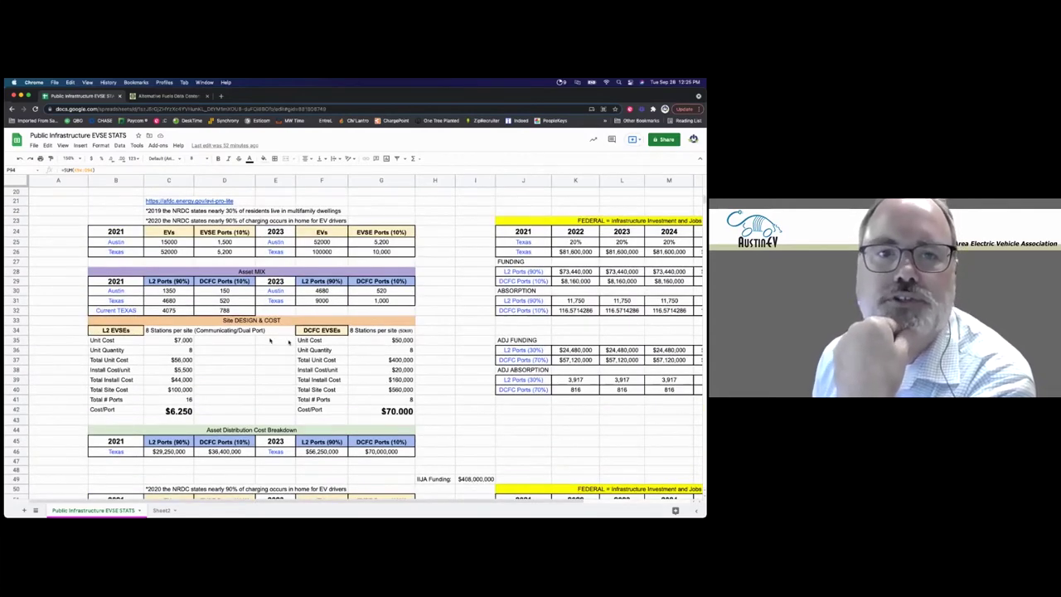
left_click_drag(125, 342, 390, 391)
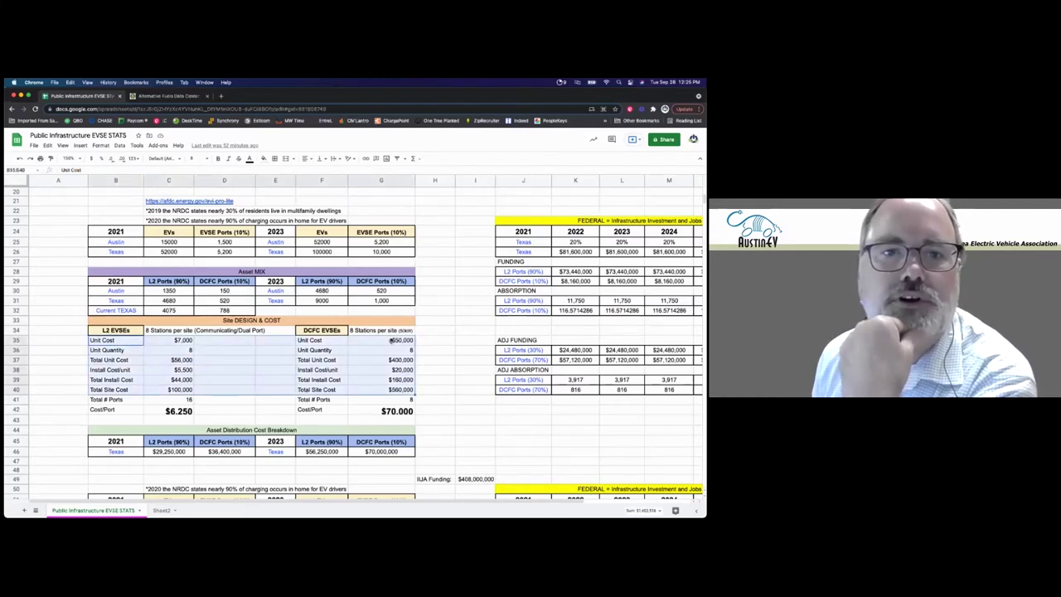
left_click(400, 329)
Fill the DCFC and L2 Cost/Port cells of the first scenario, G42 and C42, with yellow.
left_click(388, 412)
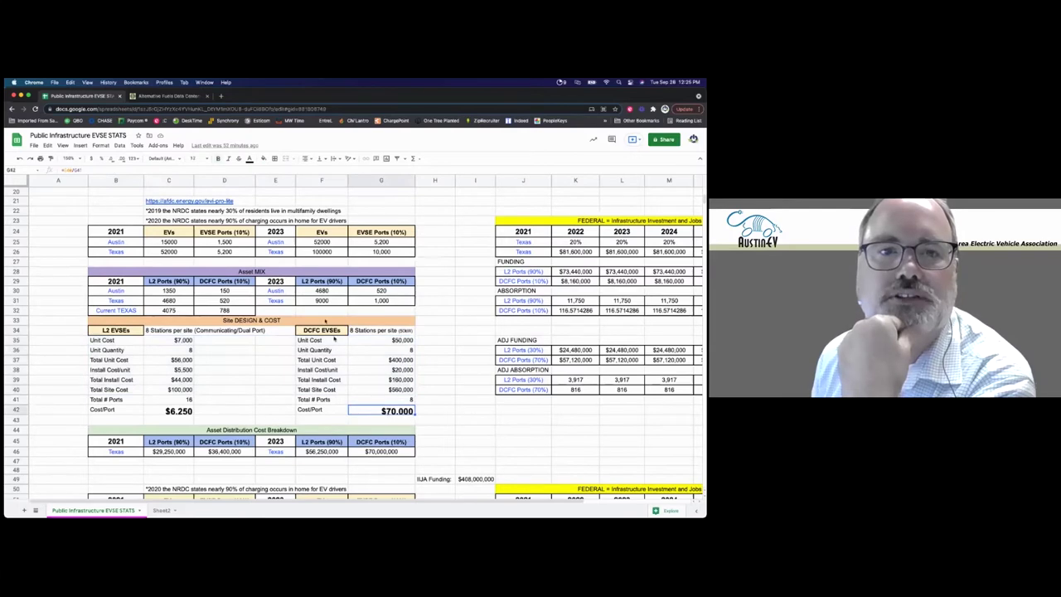
left_click(263, 158)
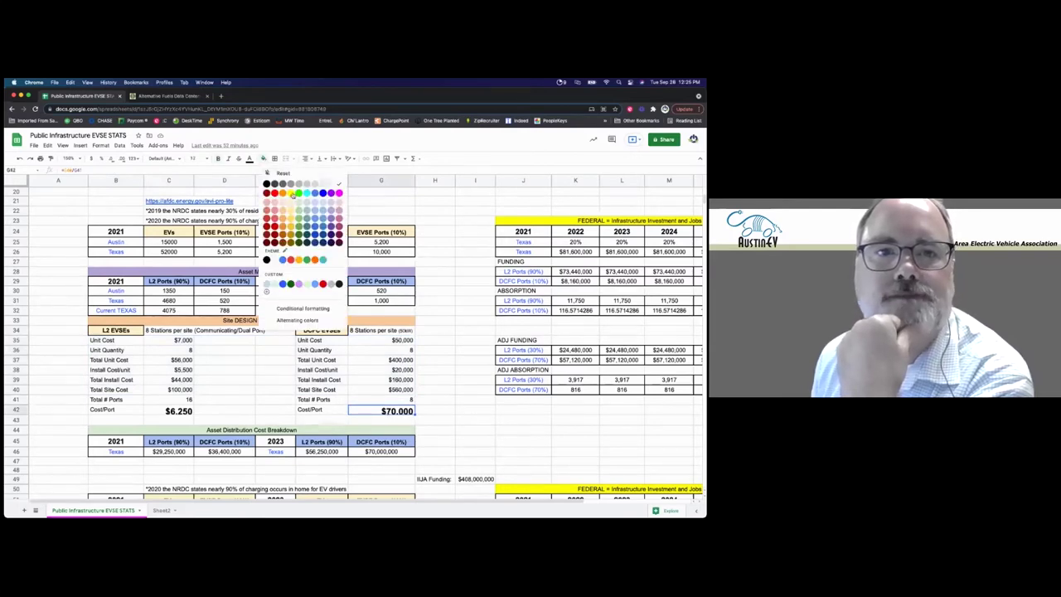
left_click(291, 192)
scroll(357, 307, "down", 5)
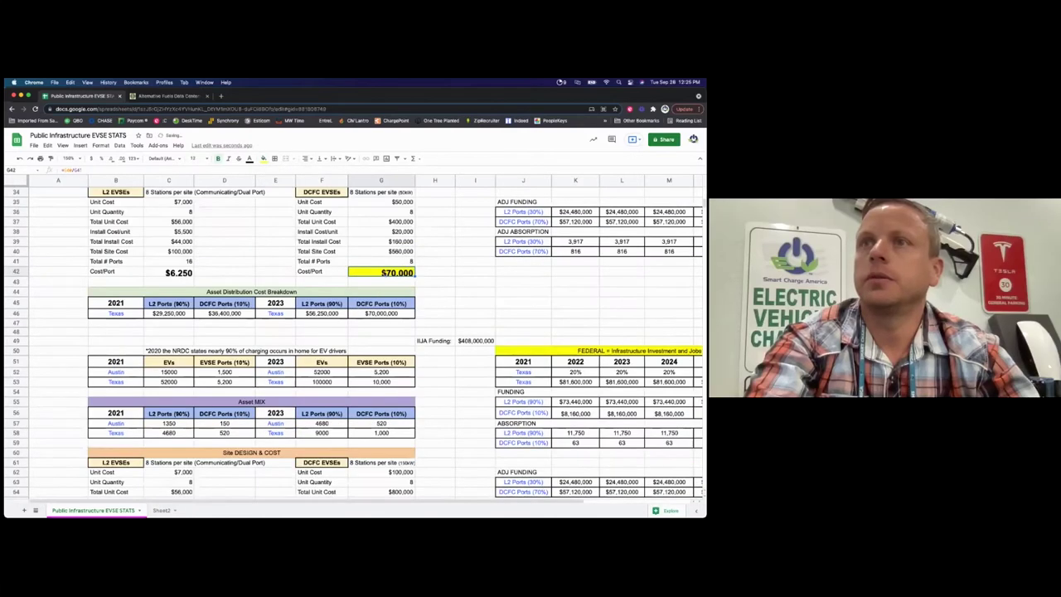
left_click(178, 273)
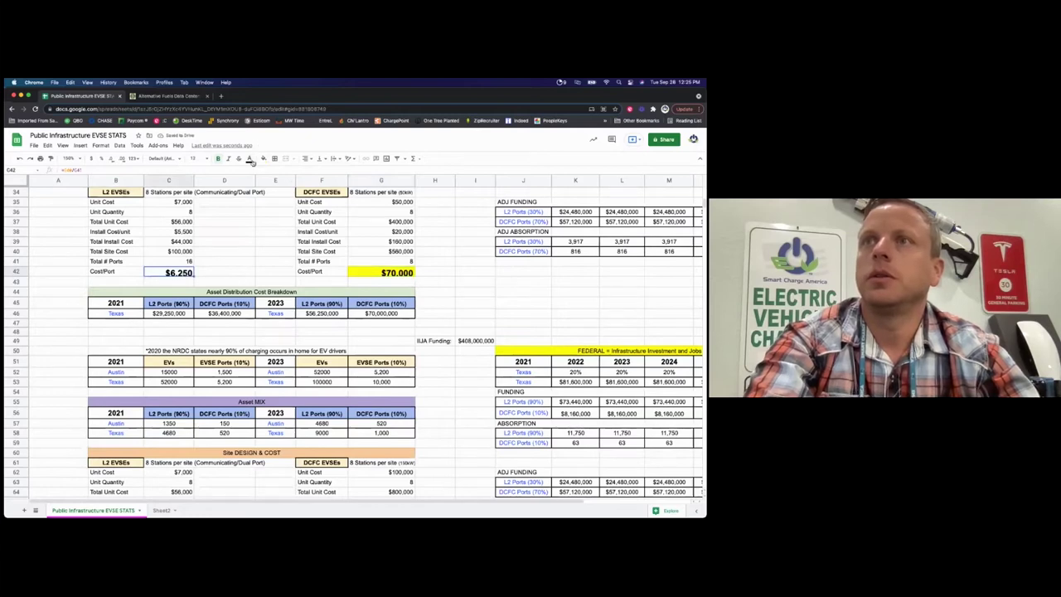
left_click(264, 158)
left_click(291, 193)
left_click(275, 282)
scroll(356, 340, "up", 1)
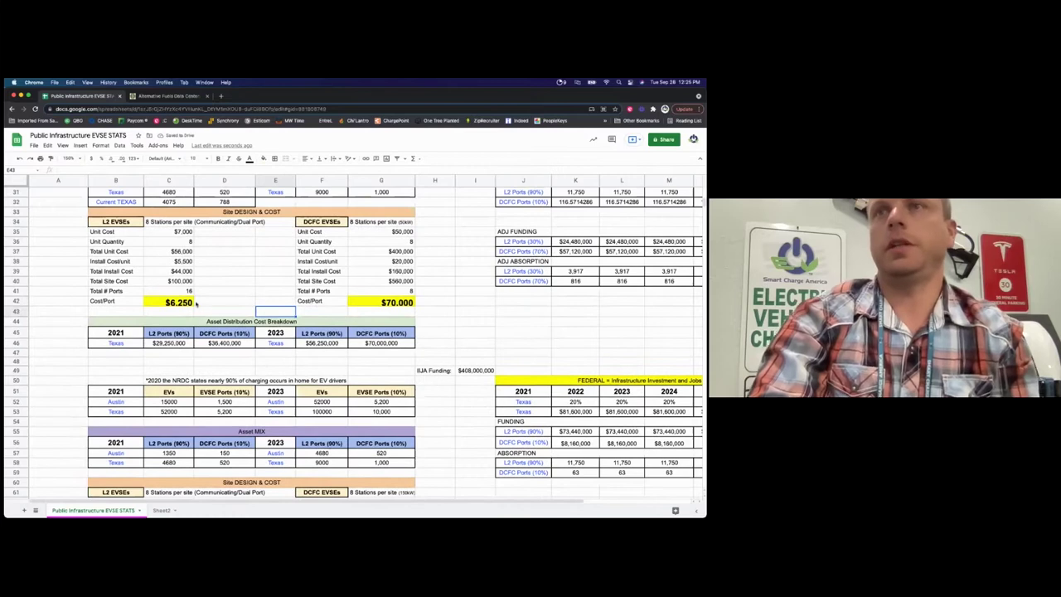
Compare the L2 and DCFC Cost/Port values in the first scenario.
left_click(169, 301)
left_click(379, 303)
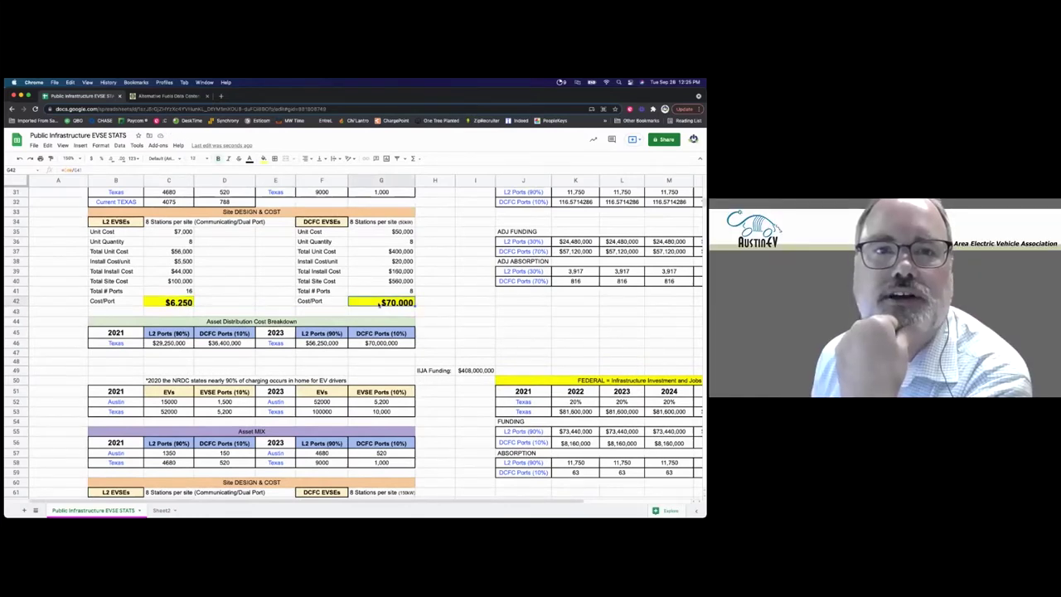
scroll(379, 304, "up", 1)
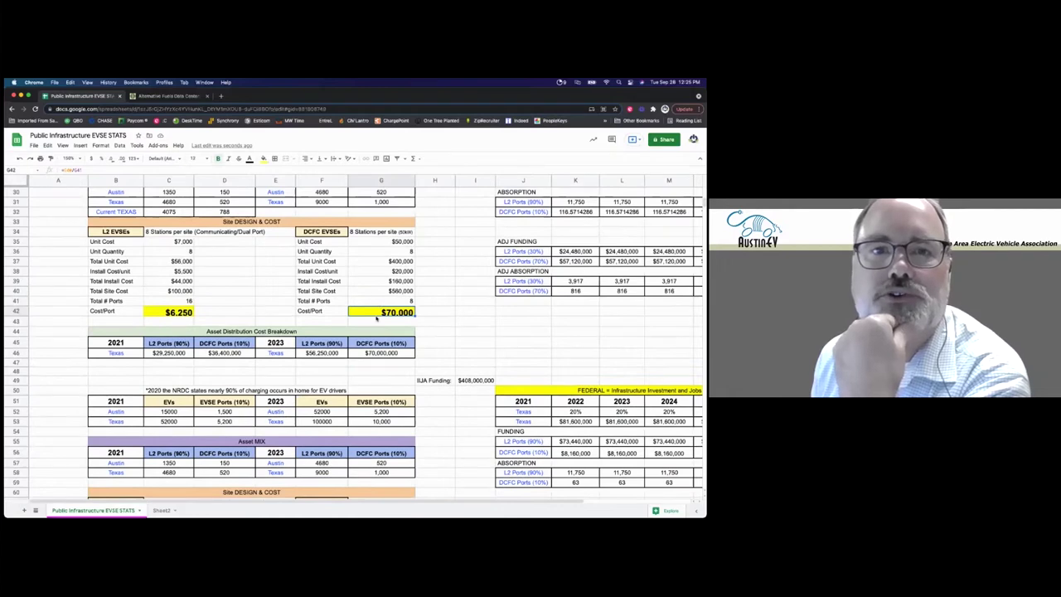
Fill the DCFC and L2 Cost/Port cells of the second scenario, G69 and C69, with yellow.
scroll(375, 318, "down", 3)
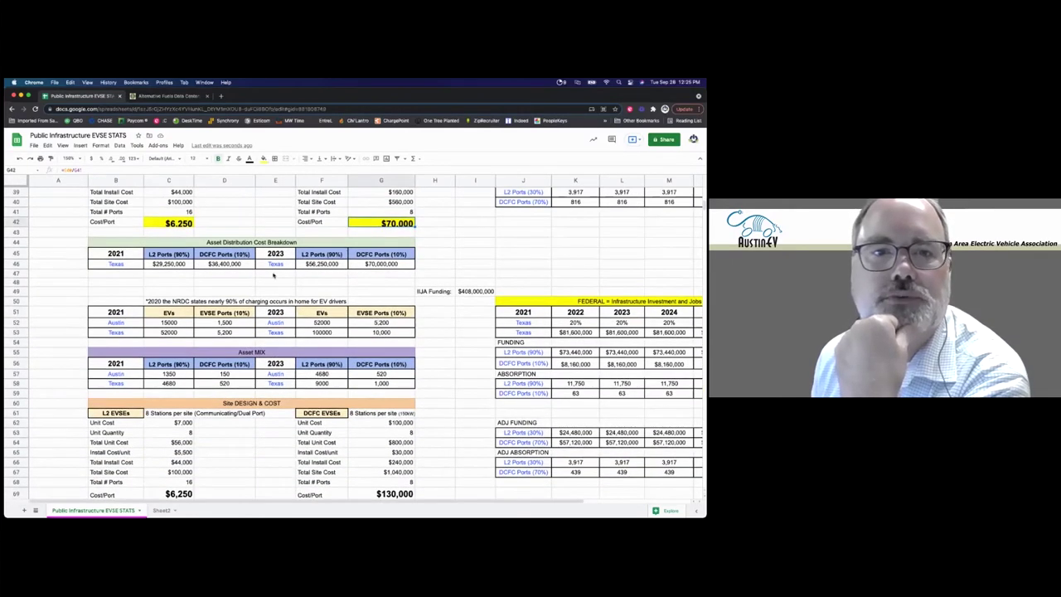
scroll(349, 305, "down", 4)
left_click(375, 378)
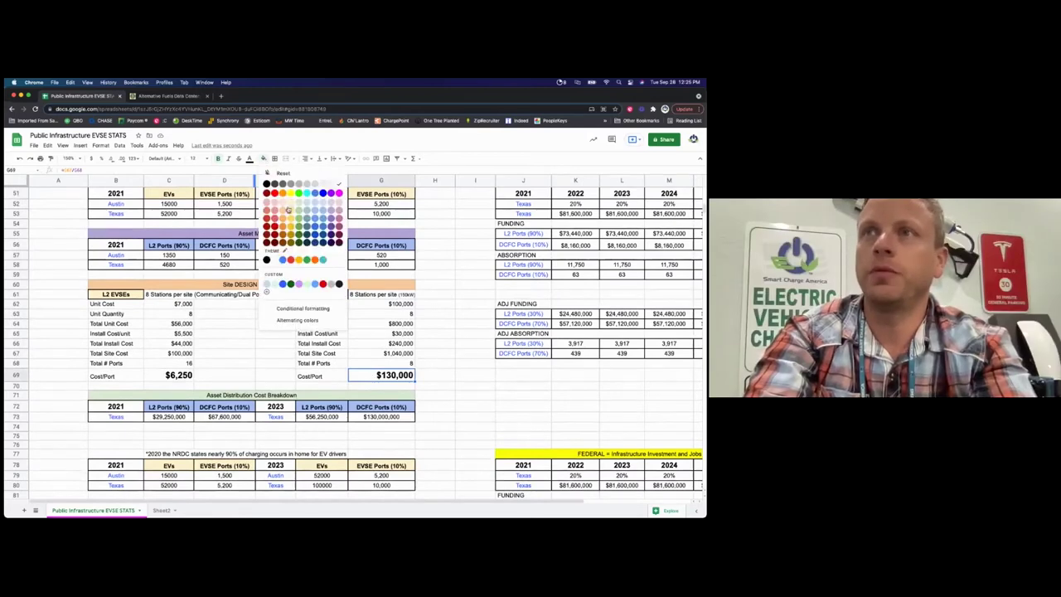
left_click(291, 192)
left_click(168, 375)
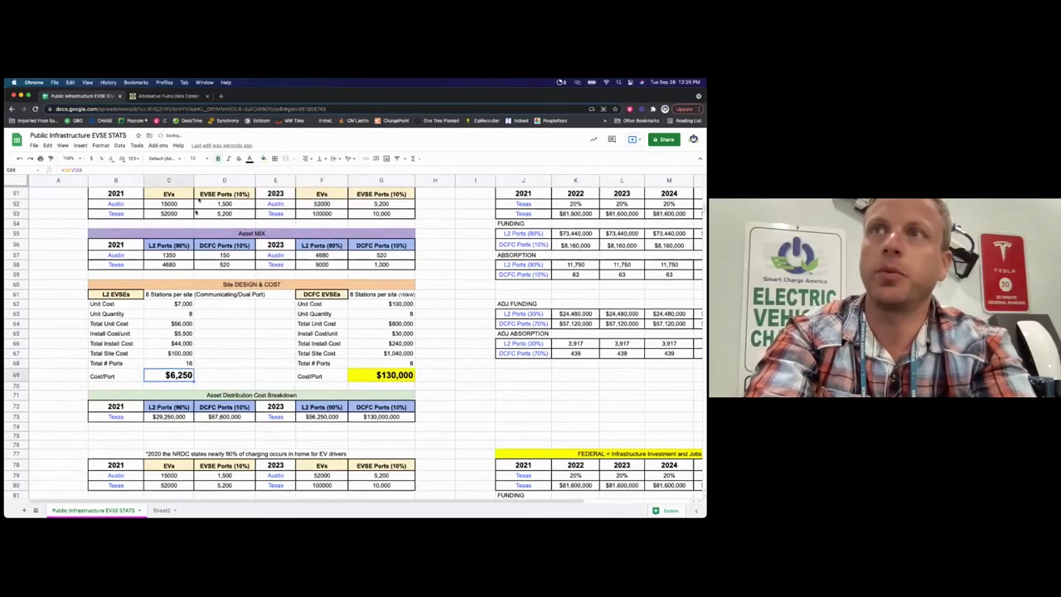
left_click(262, 159)
left_click(282, 192)
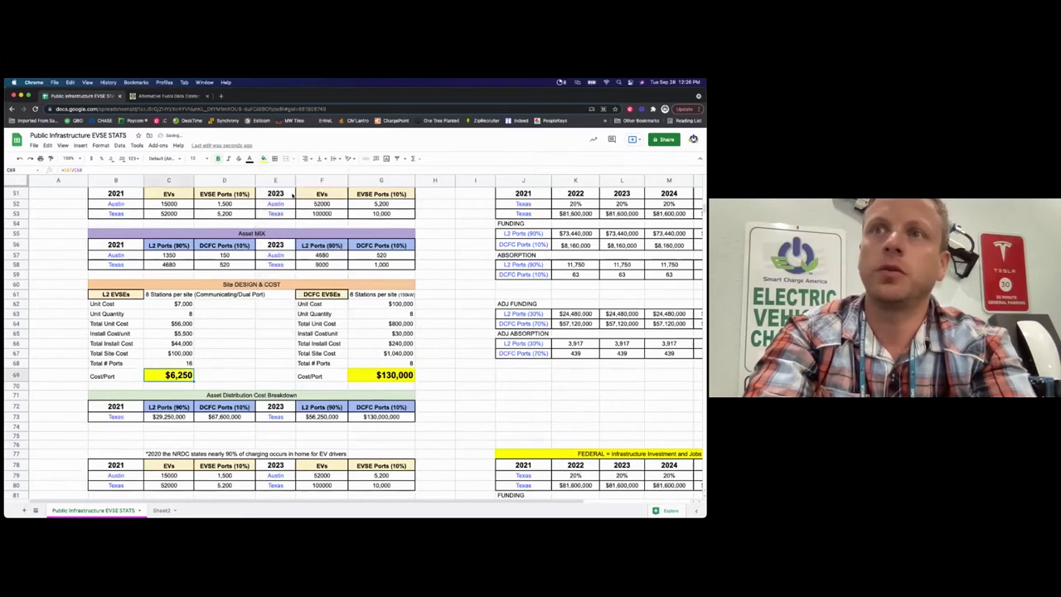
Fill the DCFC and L2 Cost/Port cells of the third scenario, G96 and C96, with yellow.
scroll(342, 377, "down", 10)
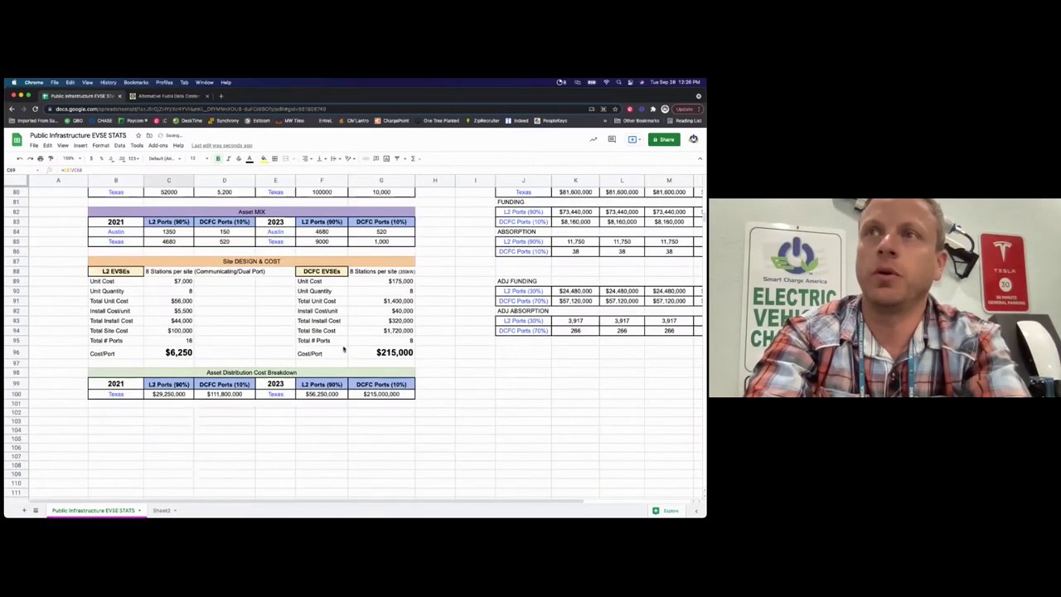
left_click(389, 351)
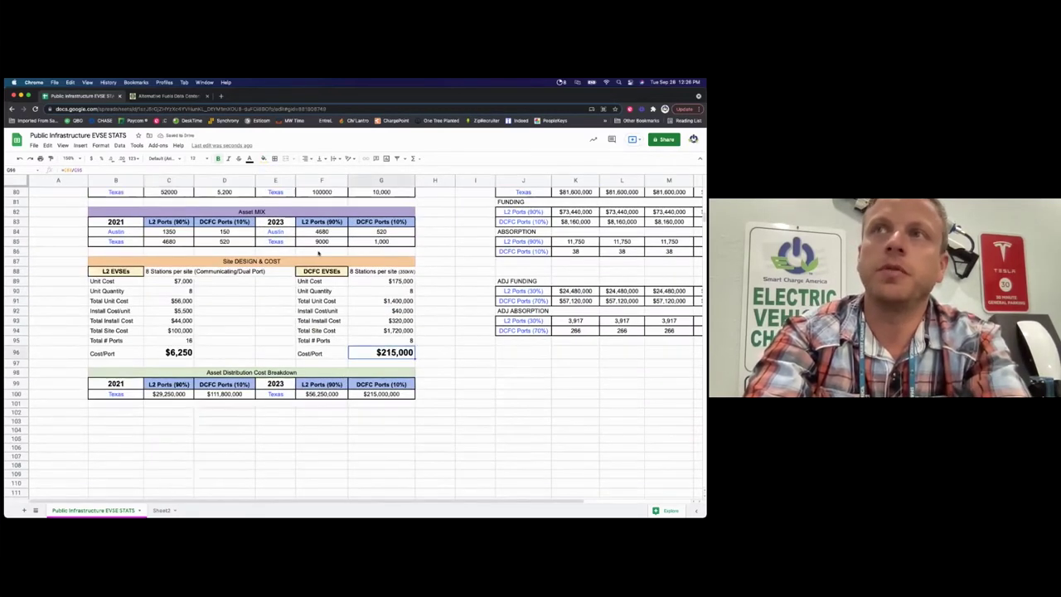
left_click(263, 159)
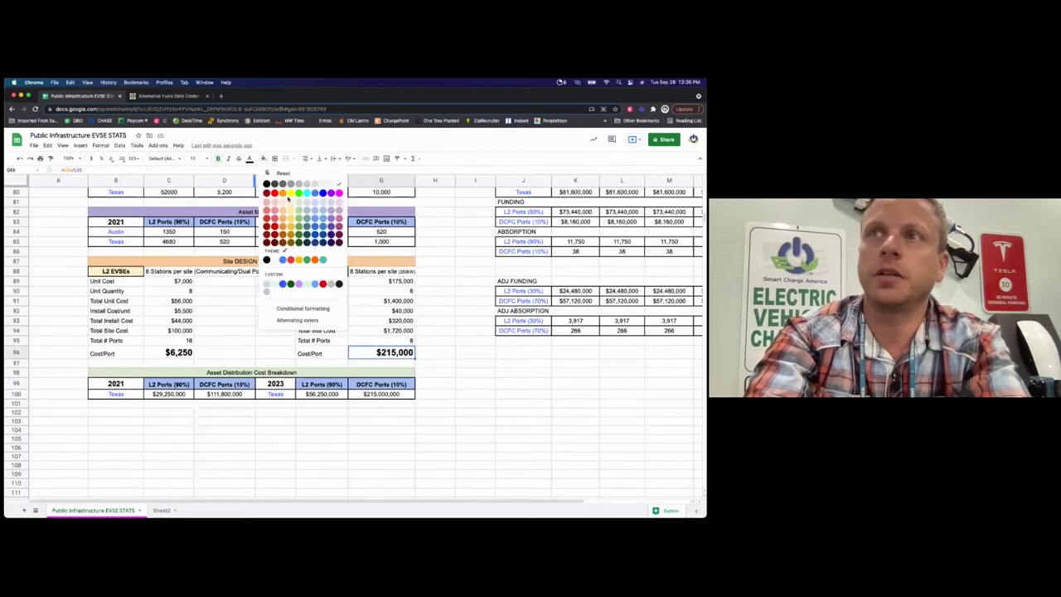
left_click(291, 193)
left_click(178, 353)
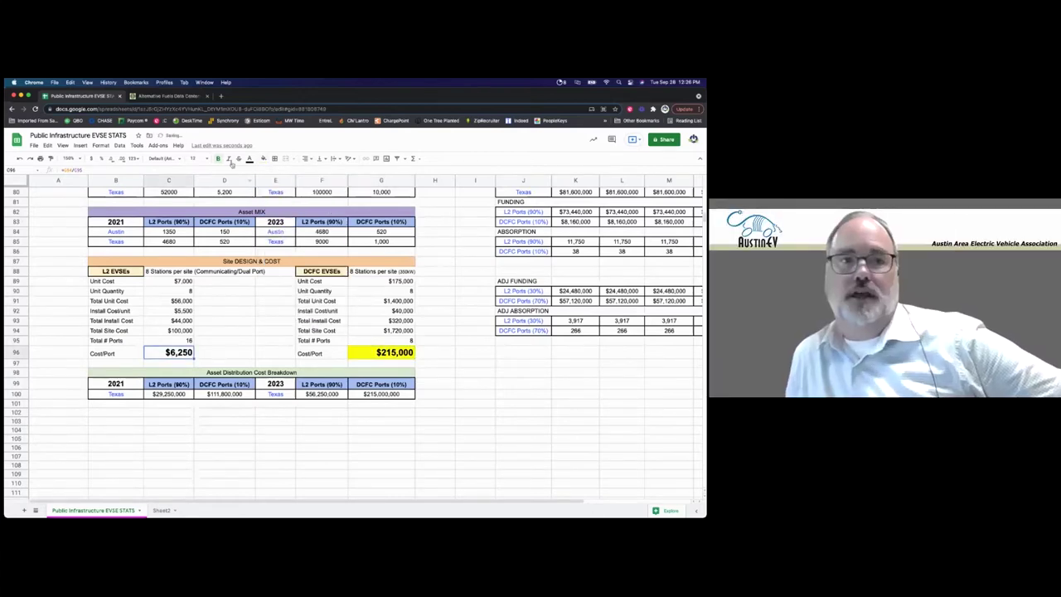
left_click(263, 160)
left_click(290, 192)
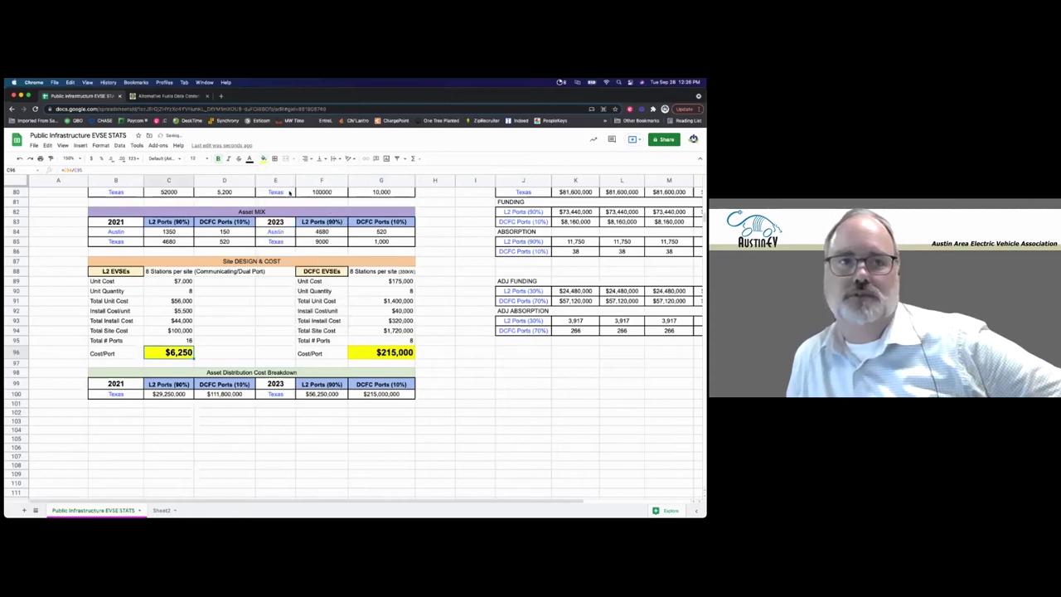
left_click(239, 337)
scroll(232, 336, "up", 5)
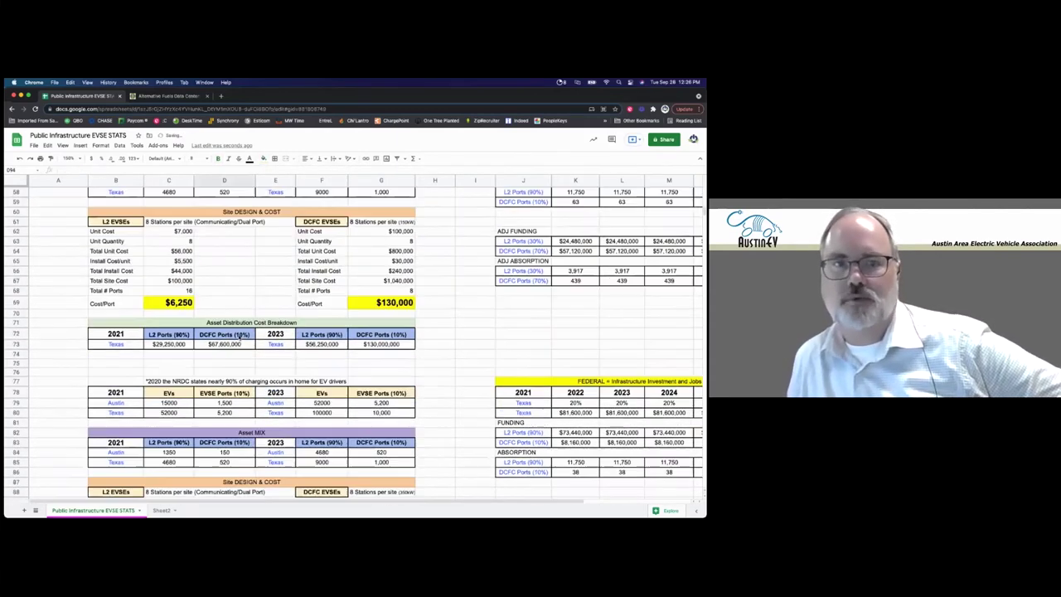
Make row 42 slightly taller so the enlarged Cost/Port values of the first scenario fit.
scroll(228, 335, "up", 5)
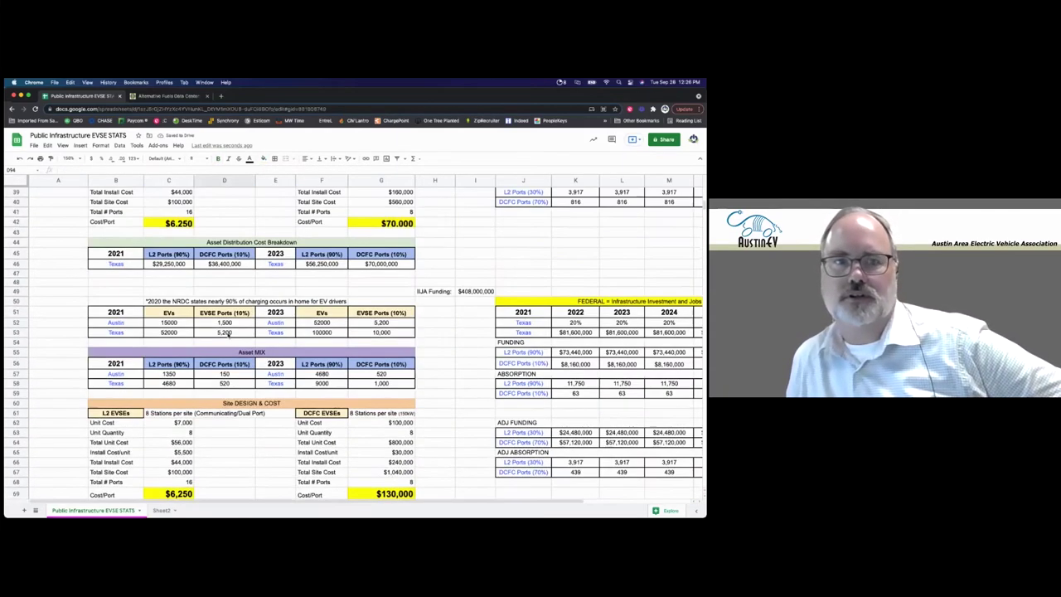
left_click_drag(18, 256, 18, 258)
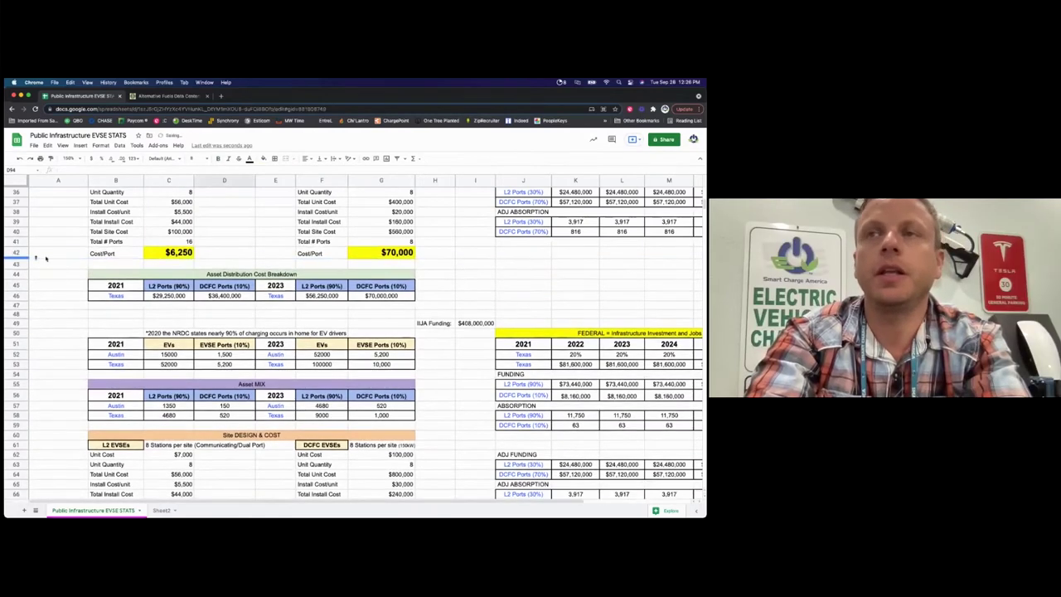
Compare the L2 and DCFC site design costs and highlighted Cost/Port values across the three scenarios.
scroll(267, 269, "up", 3)
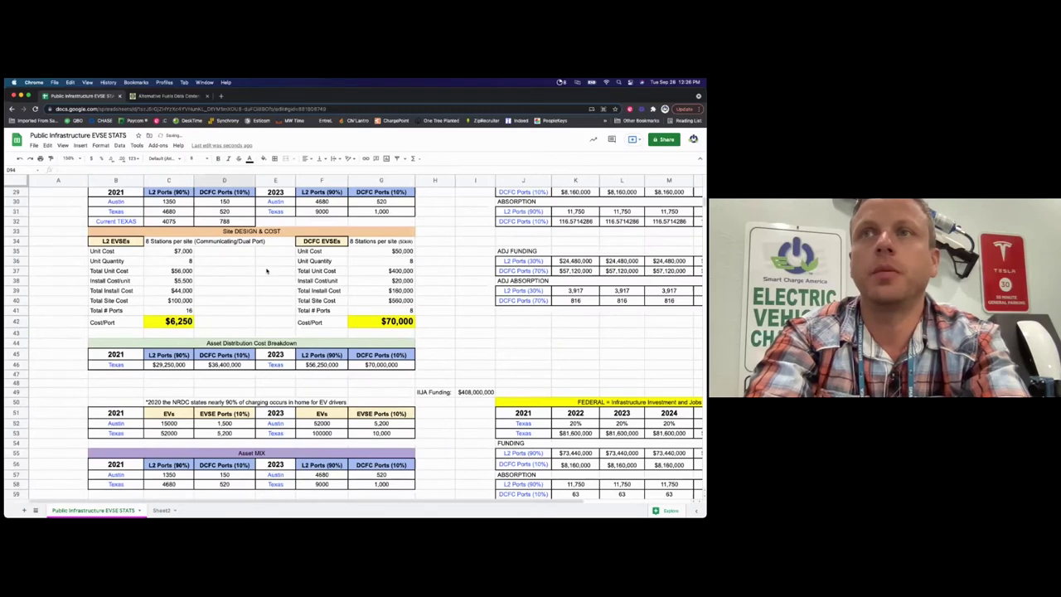
scroll(267, 270, "down", 10)
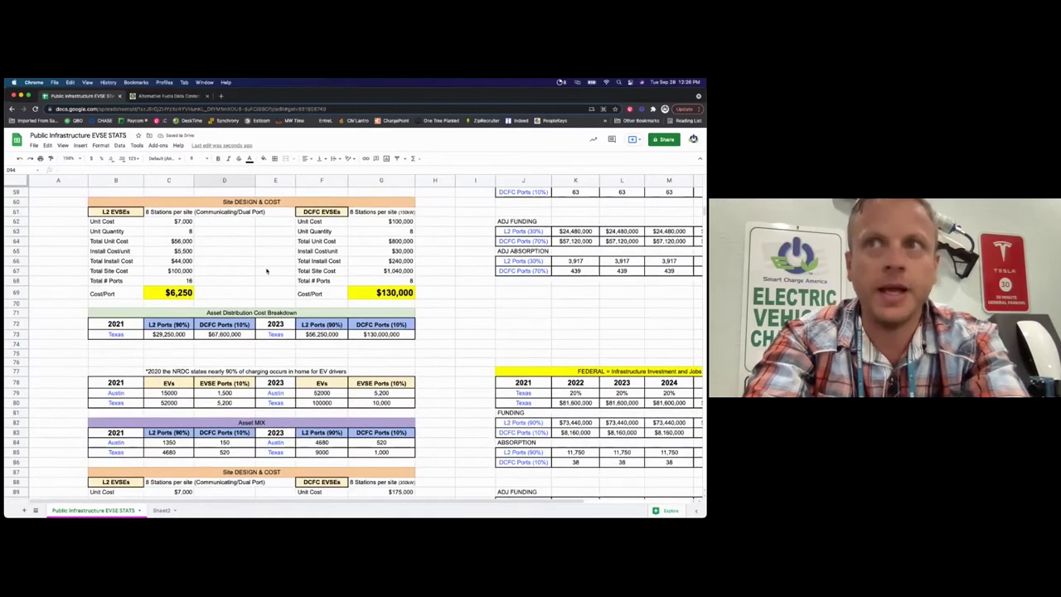
scroll(266, 270, "down", 5)
scroll(267, 270, "down", 2)
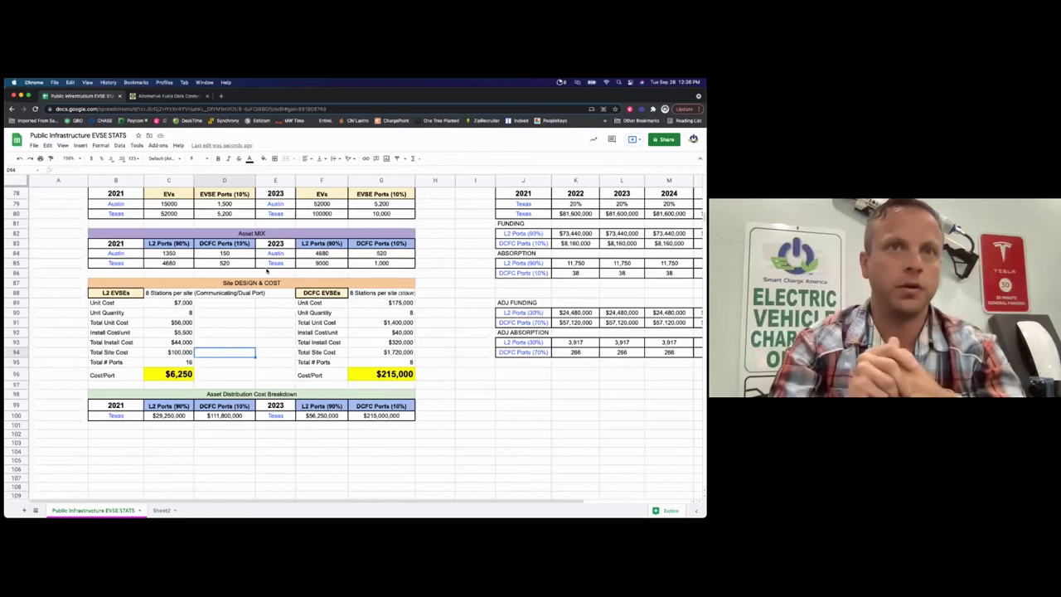
scroll(267, 270, "up", 10)
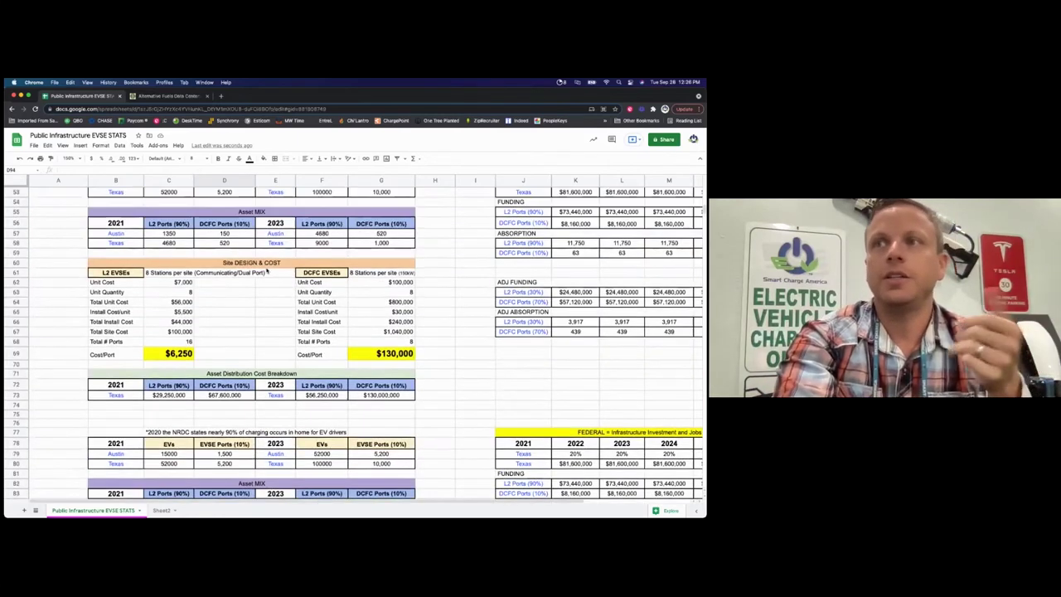
scroll(266, 270, "up", 4)
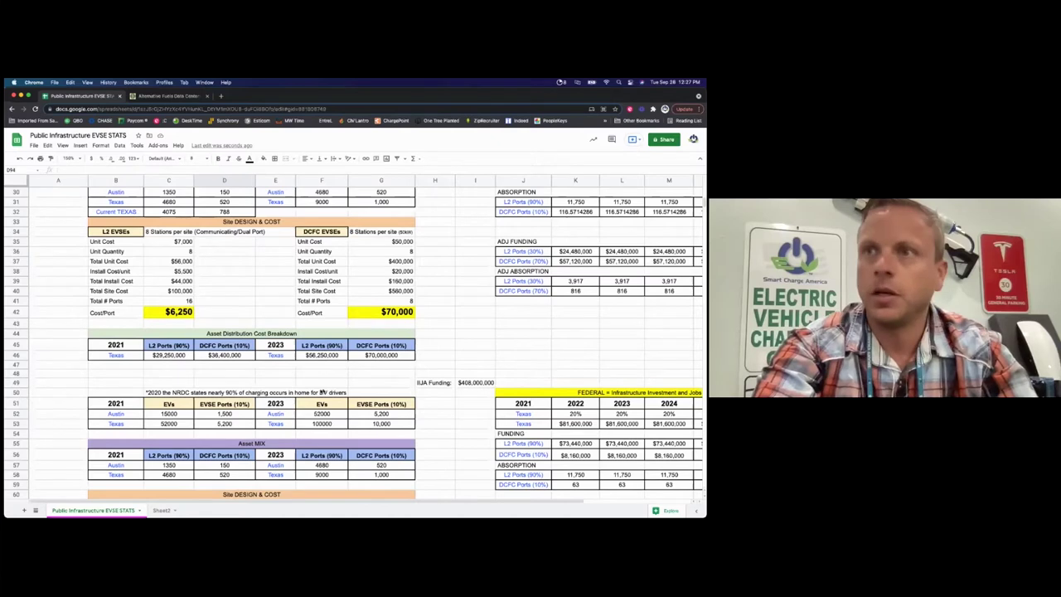
scroll(307, 382, "down", 10)
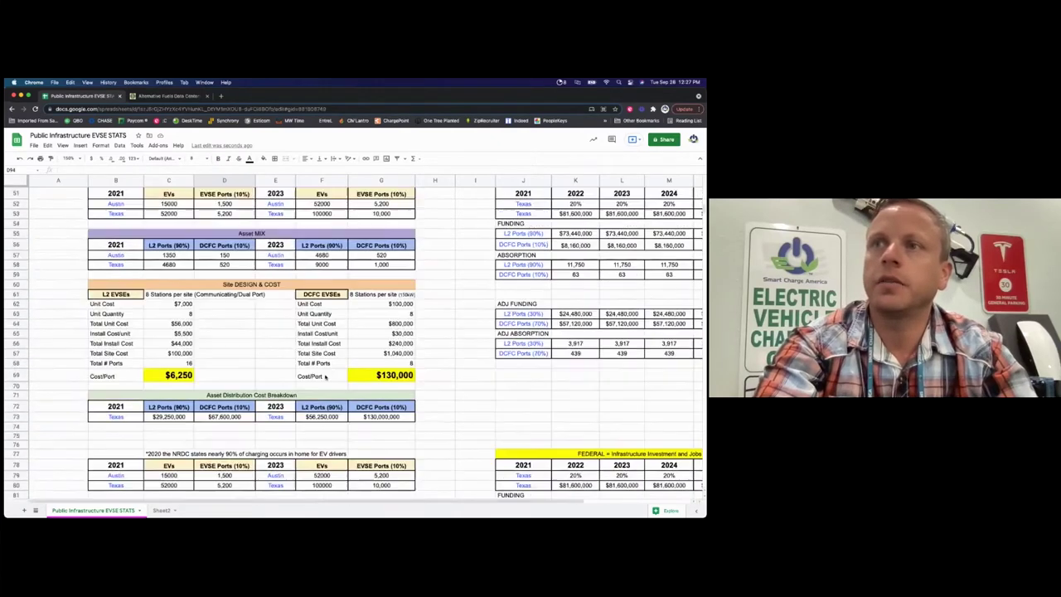
scroll(325, 377, "down", 5)
scroll(325, 377, "up", 5)
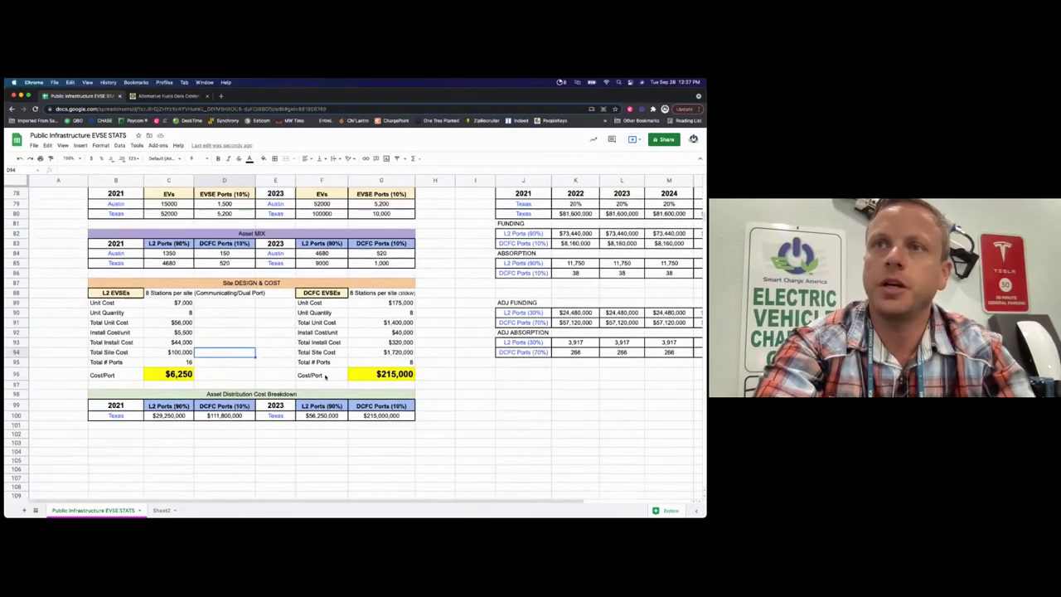
scroll(325, 377, "up", 20)
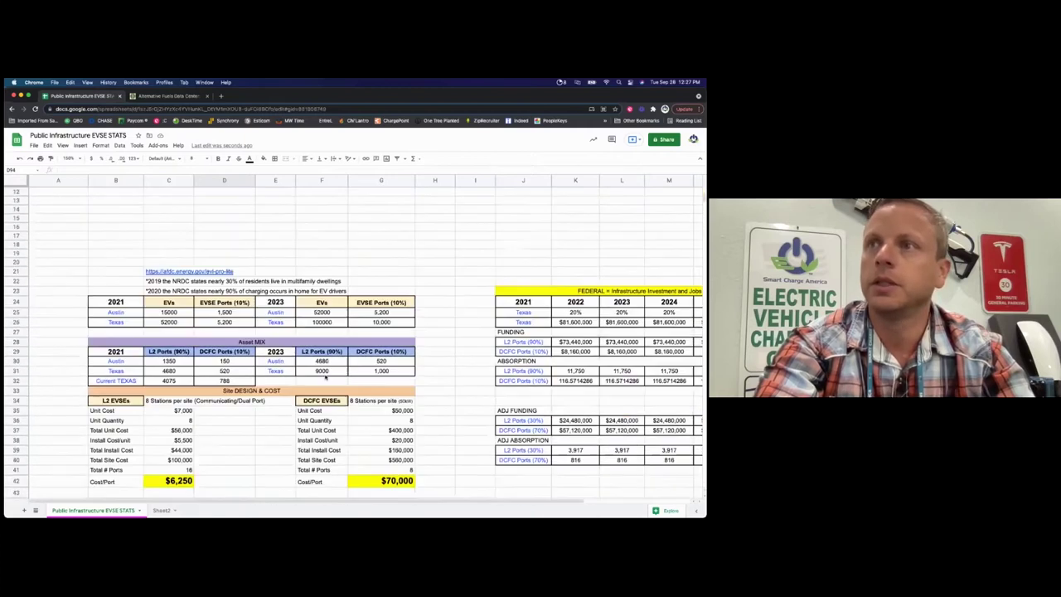
scroll(325, 377, "down", 12)
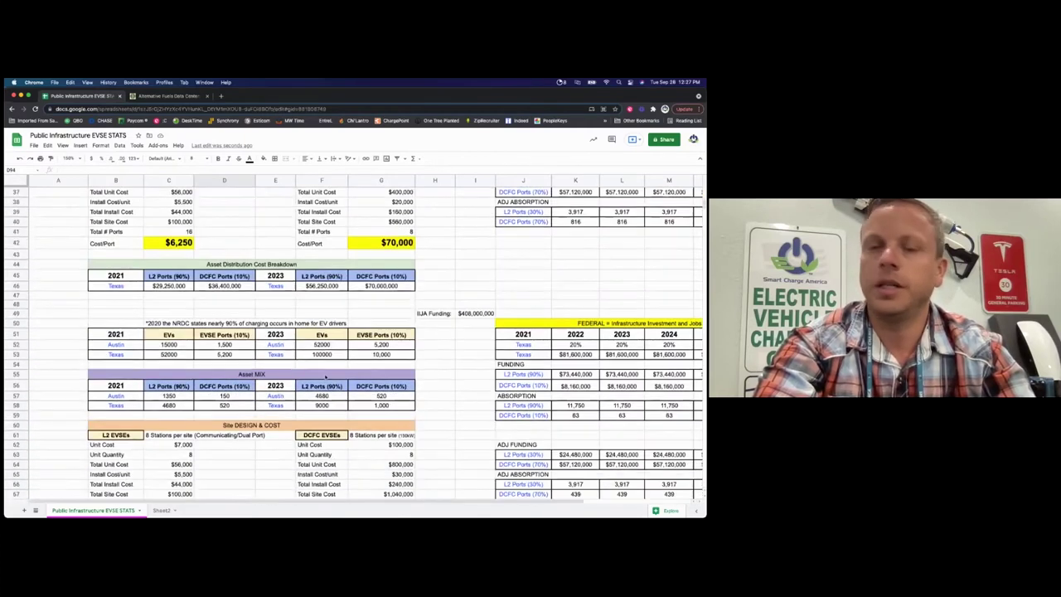